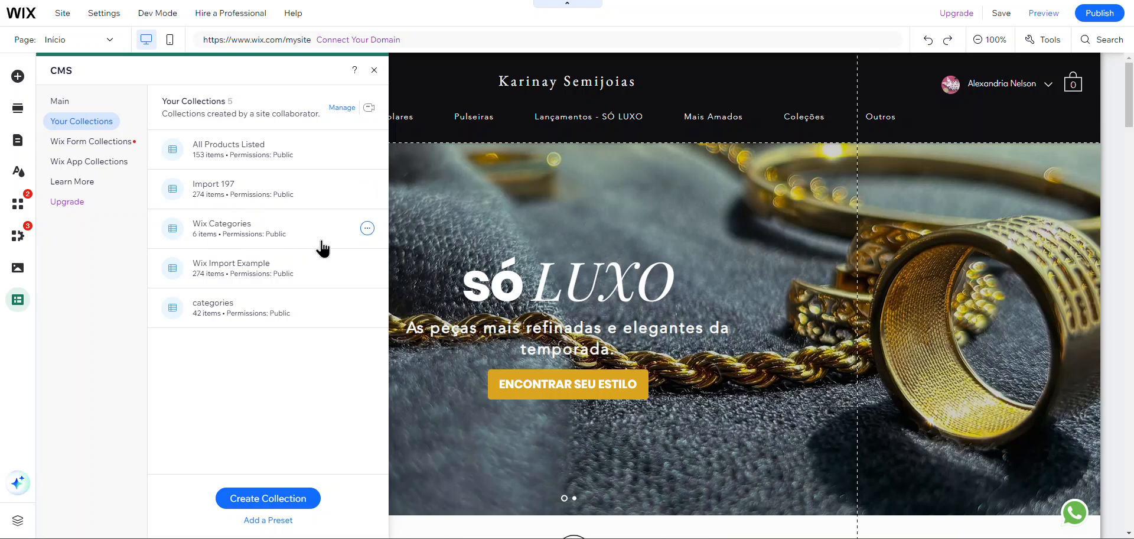
Add a blank dynamic page to the site for the Wix Categories collection and switch its displayed item to Brincos.
{"action": "left_click", "coordinate": [367, 228]}
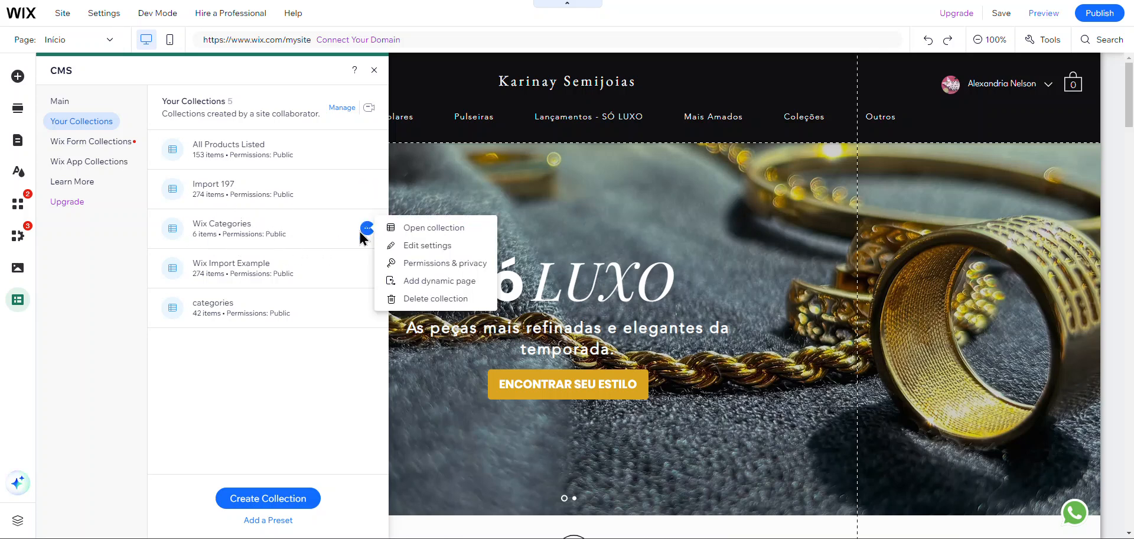
{"action": "left_click", "coordinate": [440, 283]}
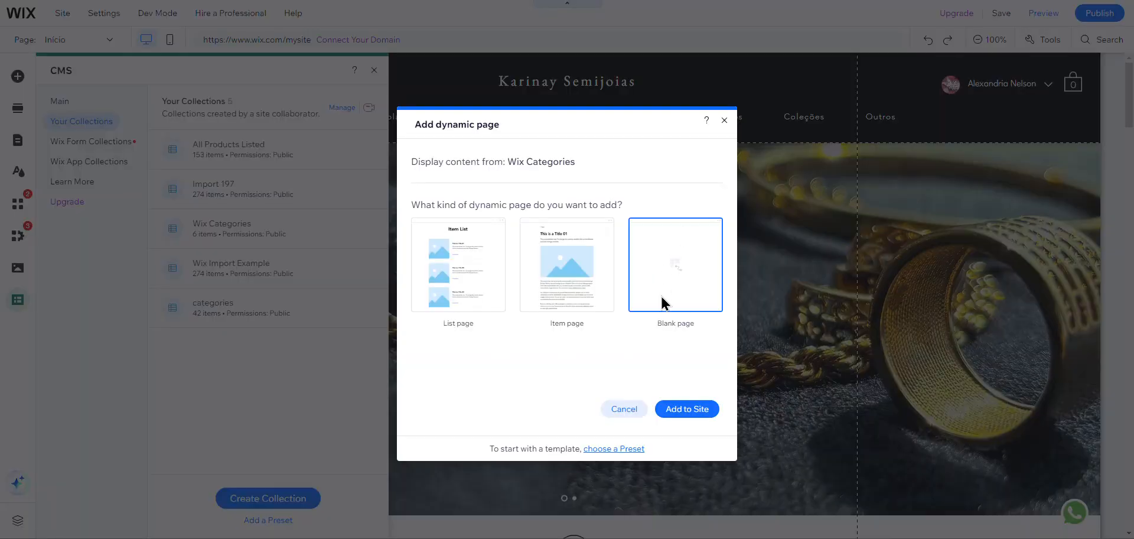
{"action": "left_click", "coordinate": [674, 410]}
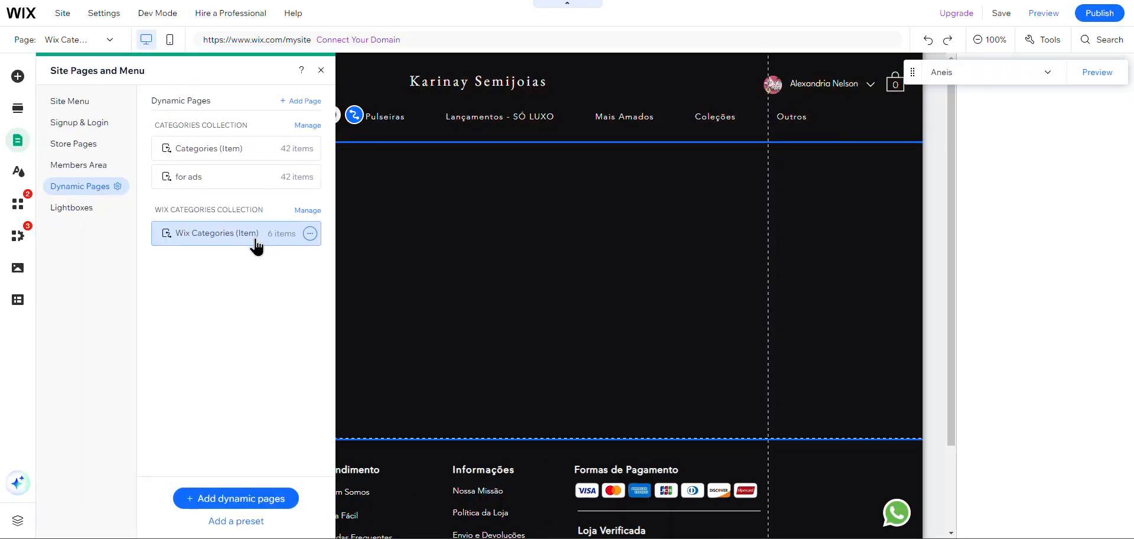
{"action": "left_click", "coordinate": [320, 71]}
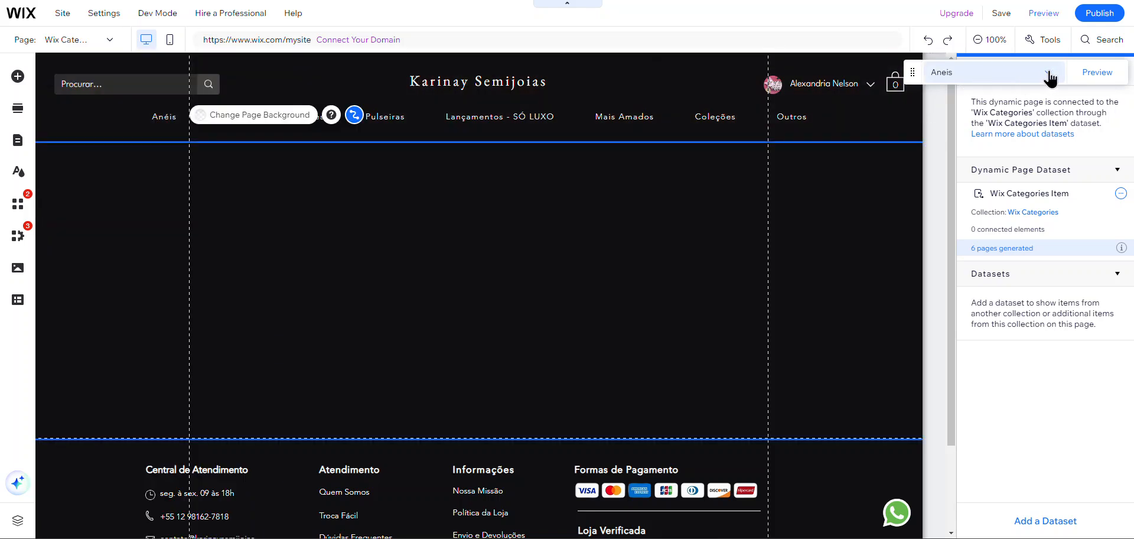
{"action": "left_click", "coordinate": [1016, 75]}
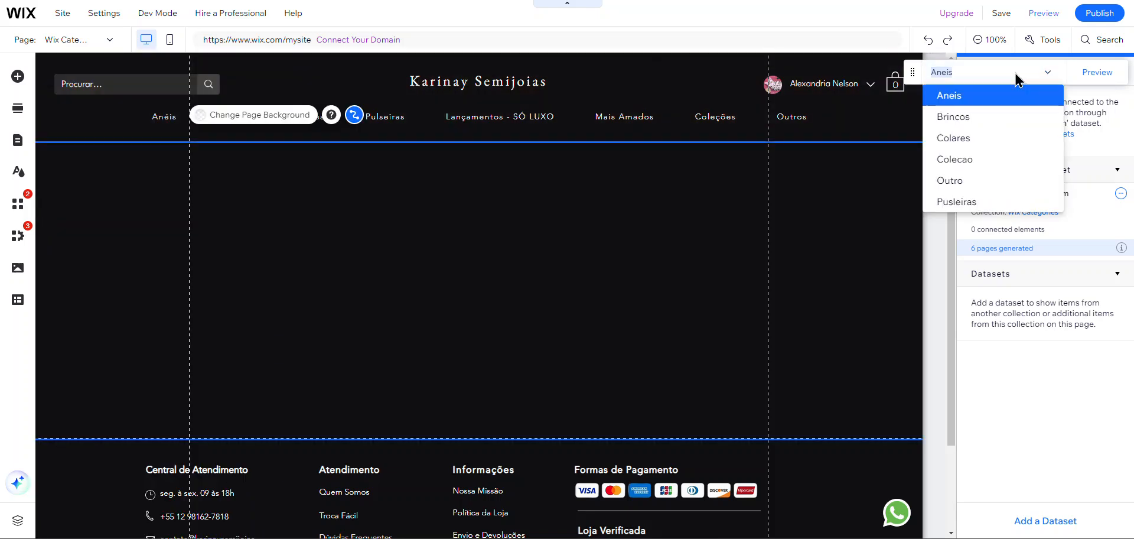
{"action": "left_click", "coordinate": [969, 118]}
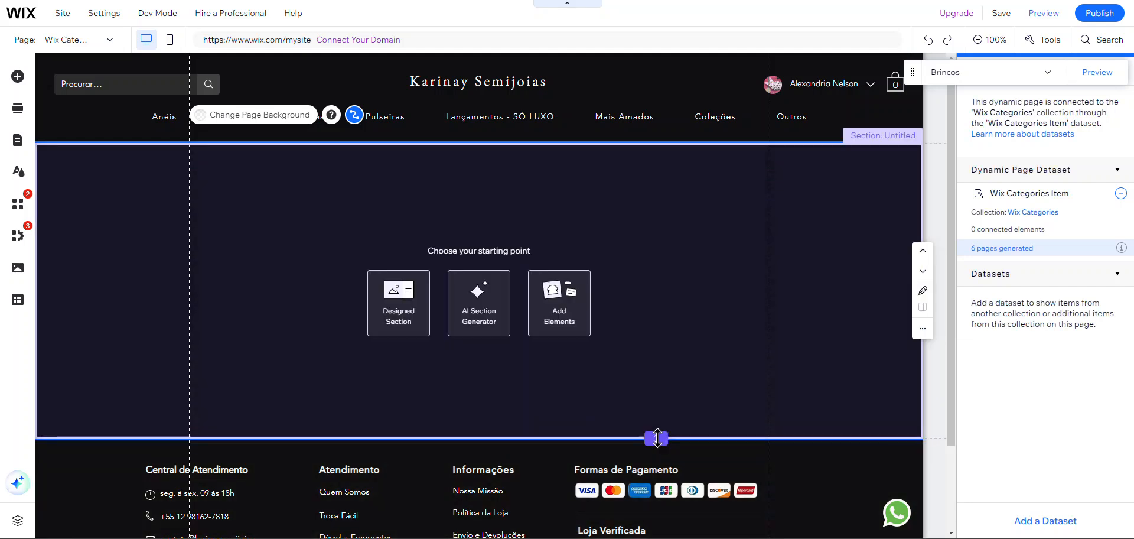
Increase the height of the empty section well beyond its original size by extending its lower edge.
{"action": "left_click_drag", "start_coordinate": [655, 438], "coordinate": [656, 536]}
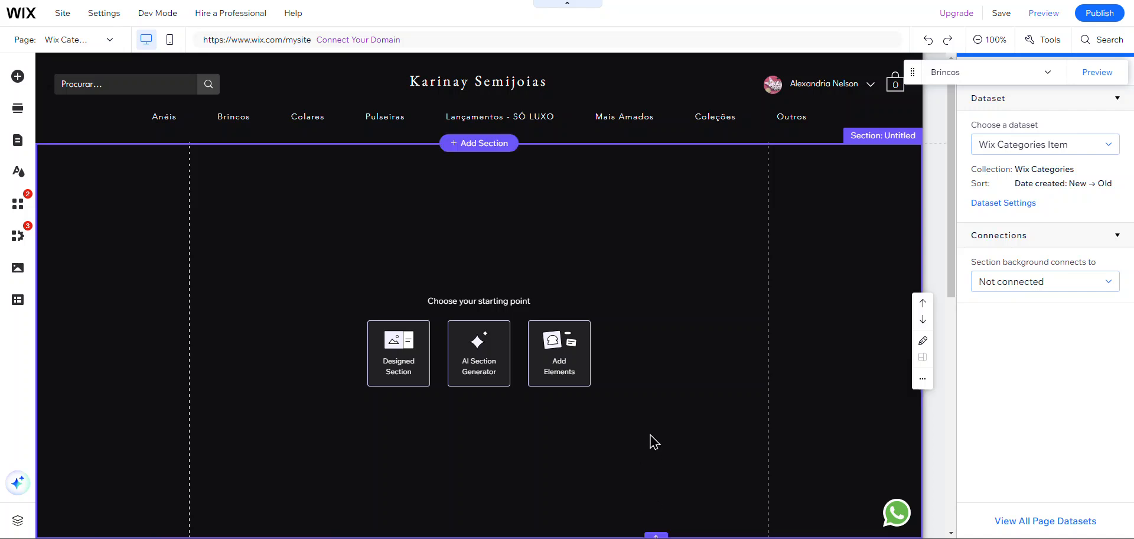
{"action": "scroll", "coordinate": [651, 443], "scroll_direction": "down", "scroll_amount": 3}
{"action": "left_click_drag", "start_coordinate": [659, 357], "coordinate": [655, 535]}
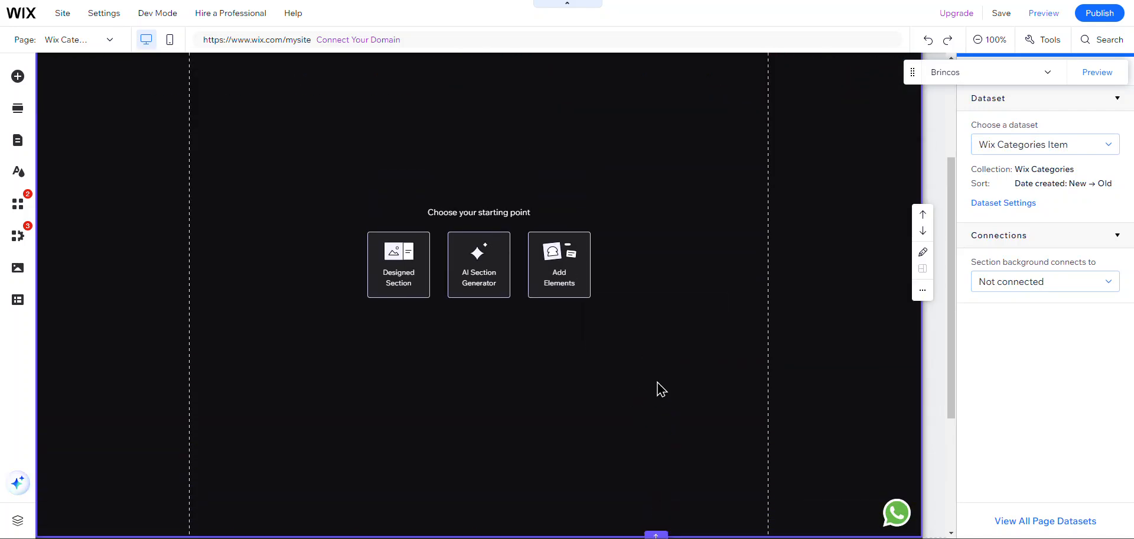
{"action": "scroll", "coordinate": [658, 387], "scroll_direction": "up", "scroll_amount": 2}
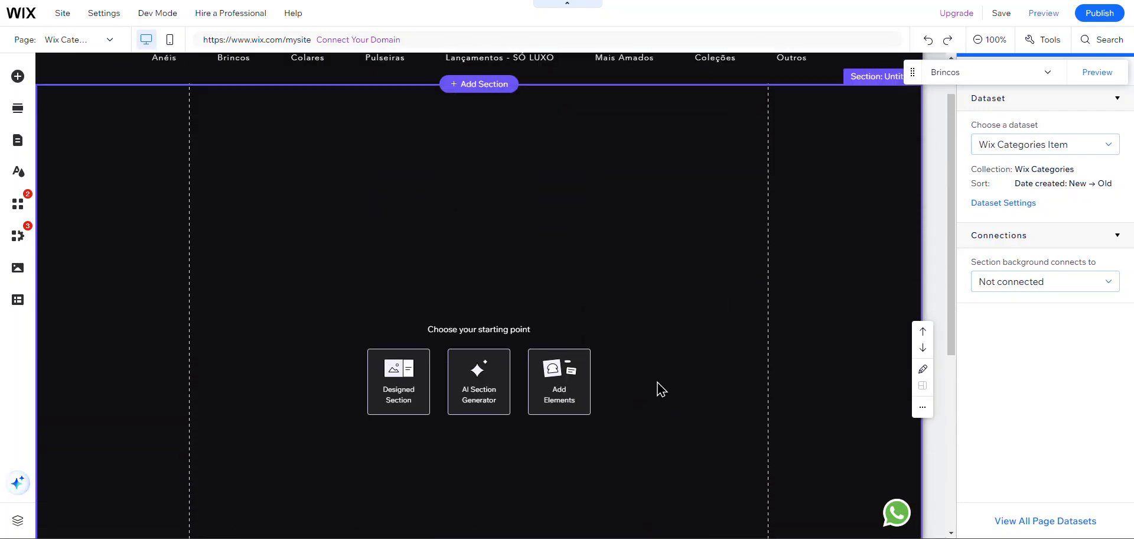
Add a blank repeater with four solid yellow items at the top of the empty section.
{"action": "left_click", "coordinate": [18, 83]}
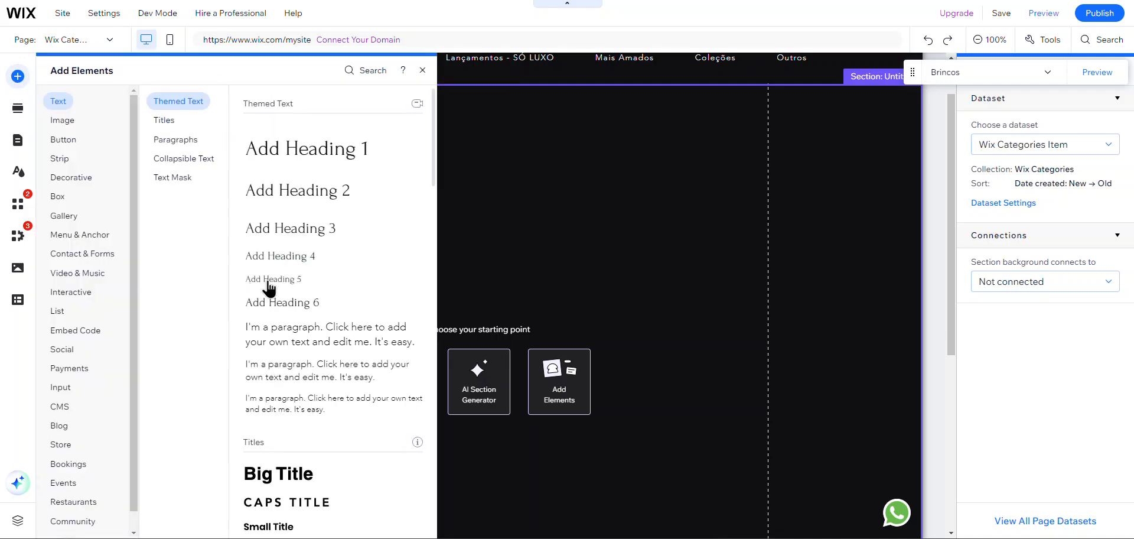
{"action": "left_click", "coordinate": [106, 180]}
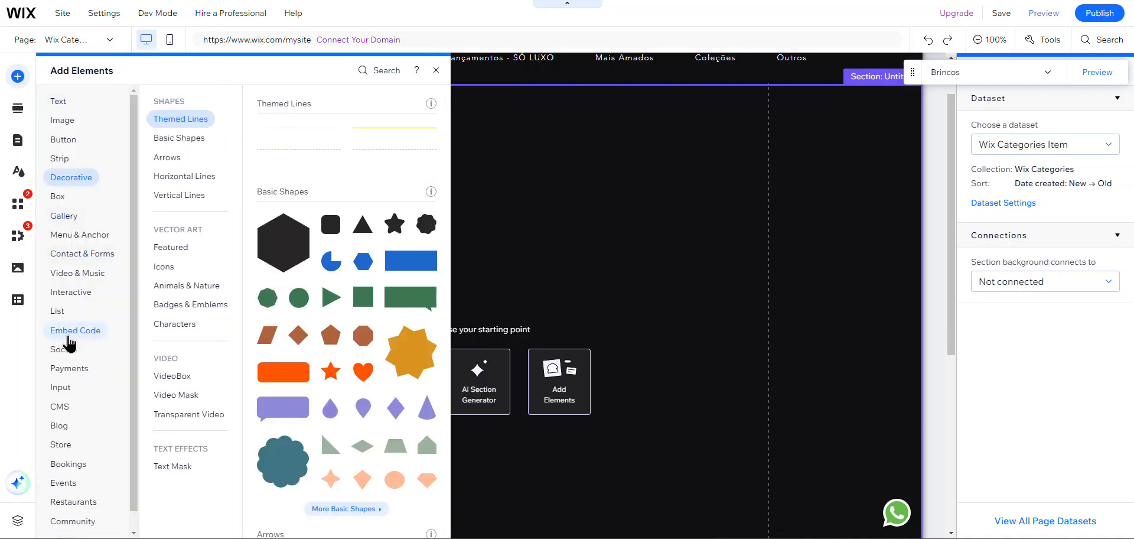
{"action": "left_click", "coordinate": [65, 311]}
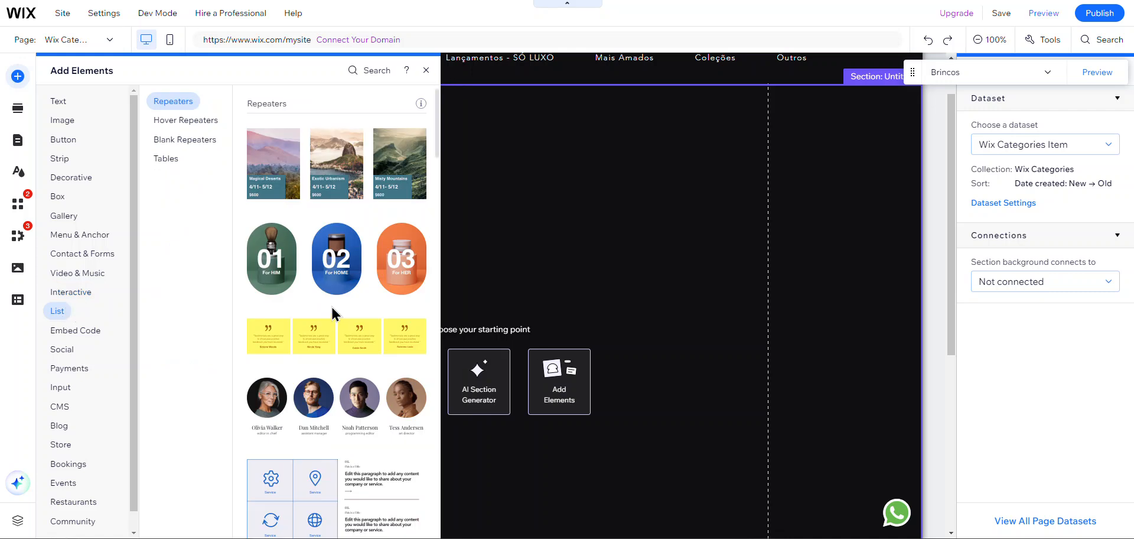
{"action": "scroll", "coordinate": [332, 313], "scroll_direction": "down", "scroll_amount": 10}
{"action": "scroll", "coordinate": [332, 313], "scroll_direction": "down", "scroll_amount": 8}
{"action": "left_click_drag", "start_coordinate": [379, 277], "coordinate": [469, 207]}
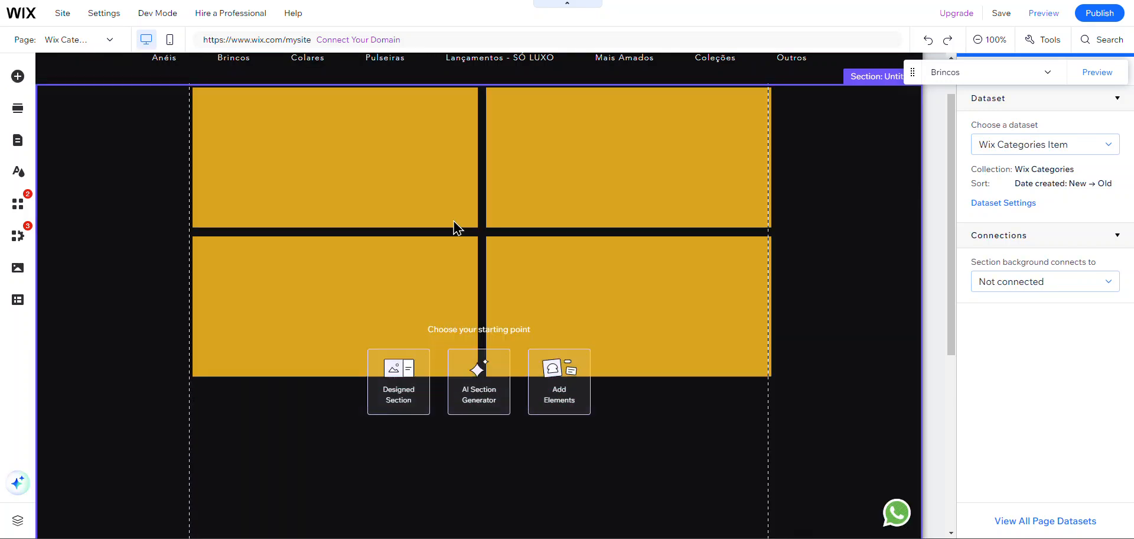
Resize the repeater's item container so all four items sit in a single row with narrow gaps.
{"action": "left_click", "coordinate": [350, 154]}
{"action": "left_click_drag", "start_coordinate": [477, 156], "coordinate": [287, 157]}
{"action": "left_click", "coordinate": [319, 148]}
{"action": "left_click", "coordinate": [222, 158]}
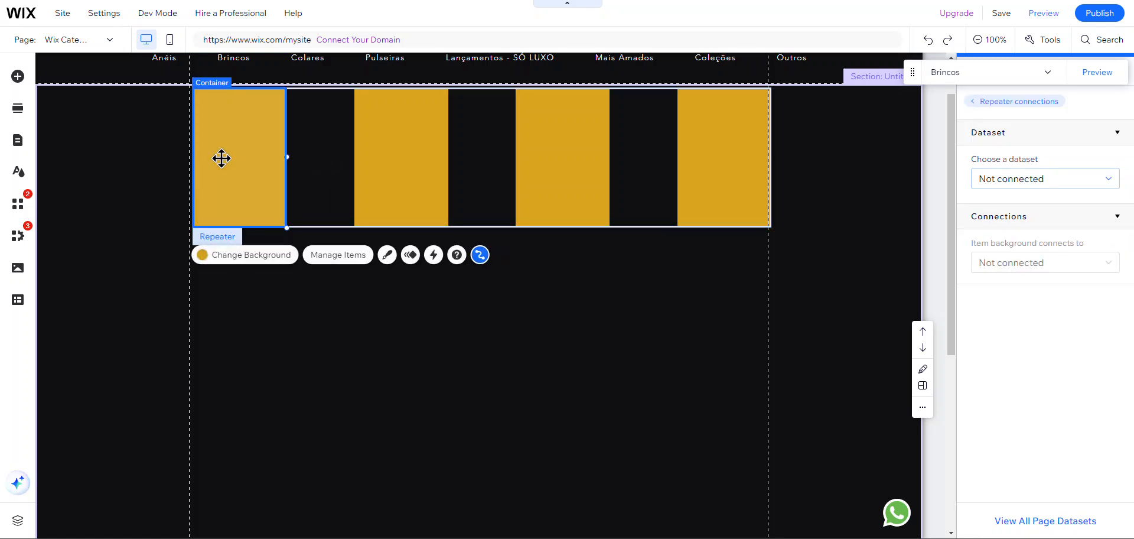
{"action": "left_click", "coordinate": [341, 254]}
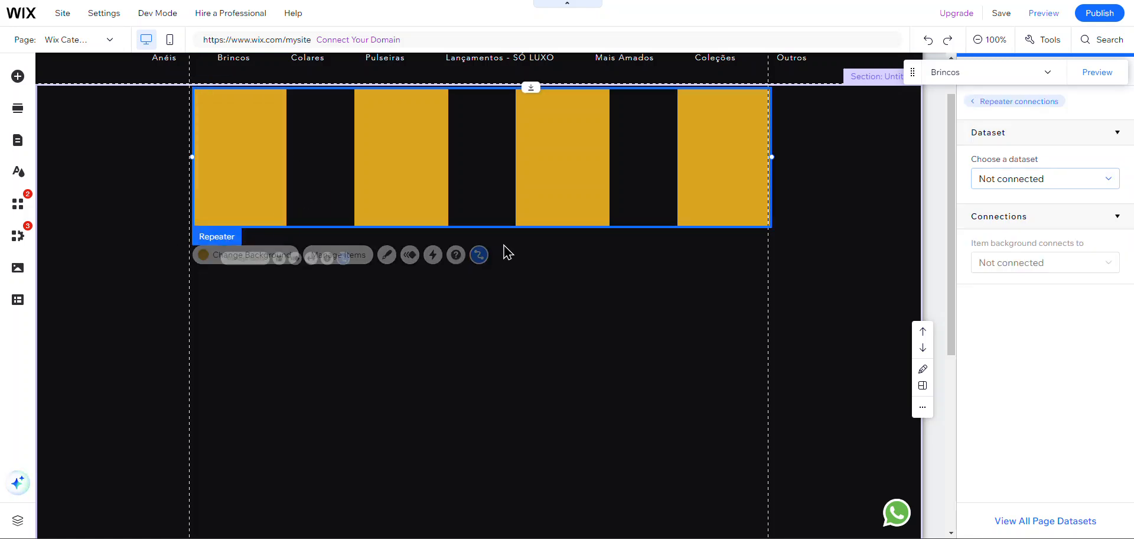
{"action": "left_click", "coordinate": [246, 170]}
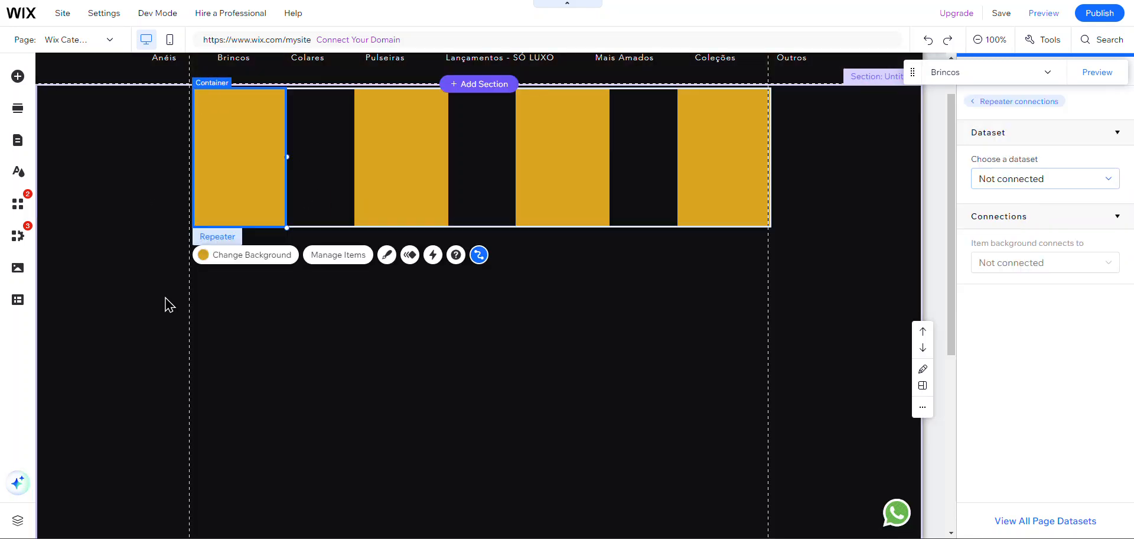
{"action": "left_click_drag", "start_coordinate": [288, 159], "coordinate": [326, 156]}
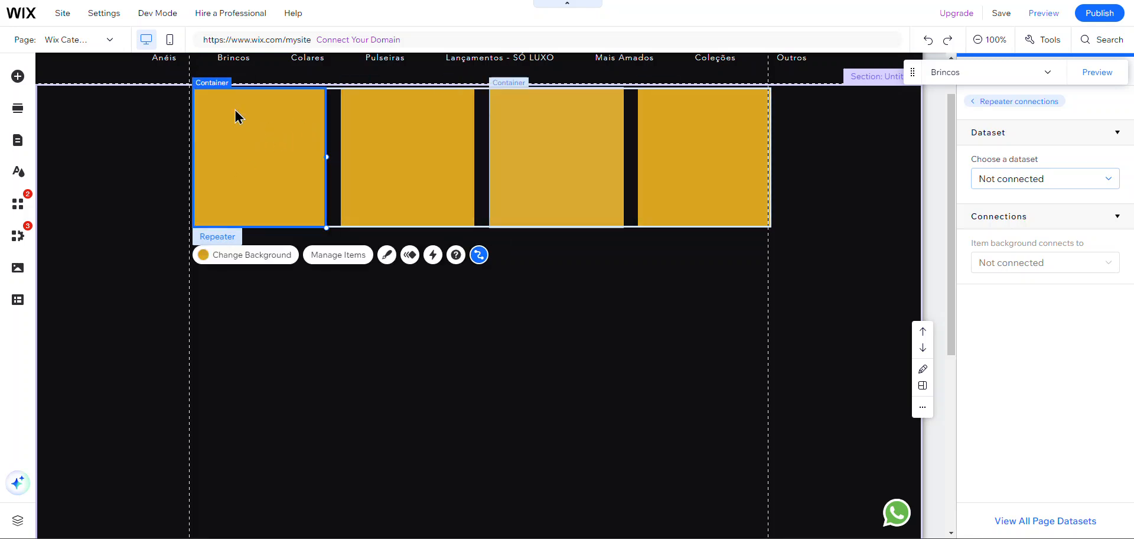
Insert the free Wix stock photo of the café interior onto the page.
{"action": "left_click", "coordinate": [18, 76]}
{"action": "left_click", "coordinate": [69, 119]}
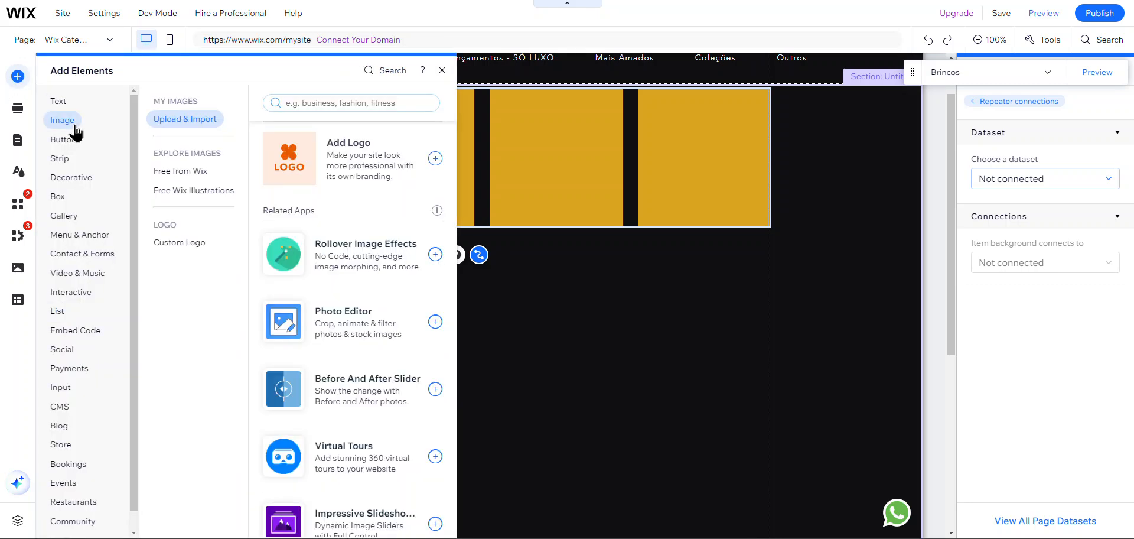
{"action": "left_click", "coordinate": [188, 167]}
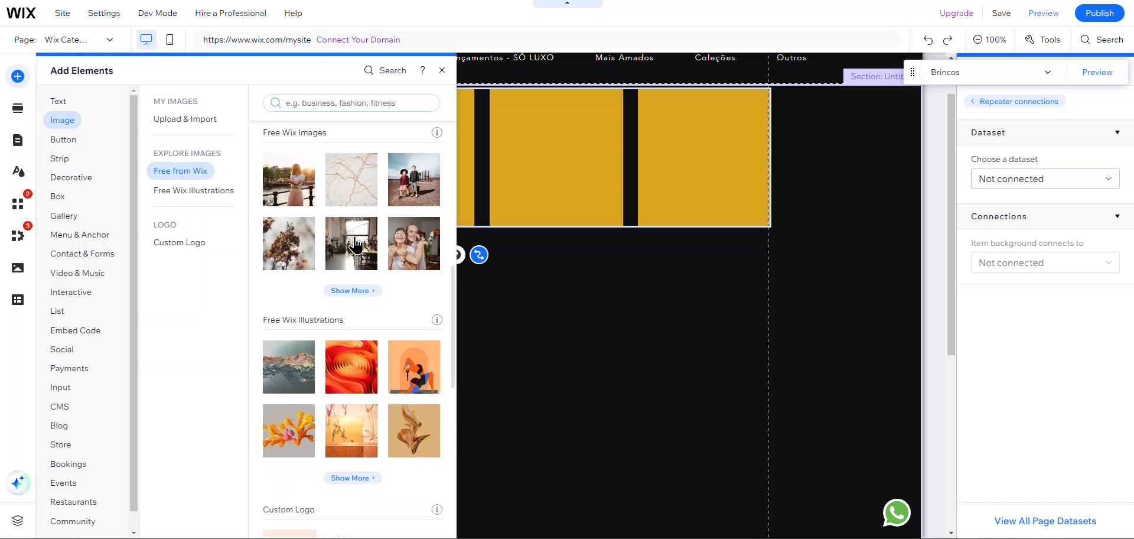
{"action": "mouse_move", "coordinate": [349, 238]}
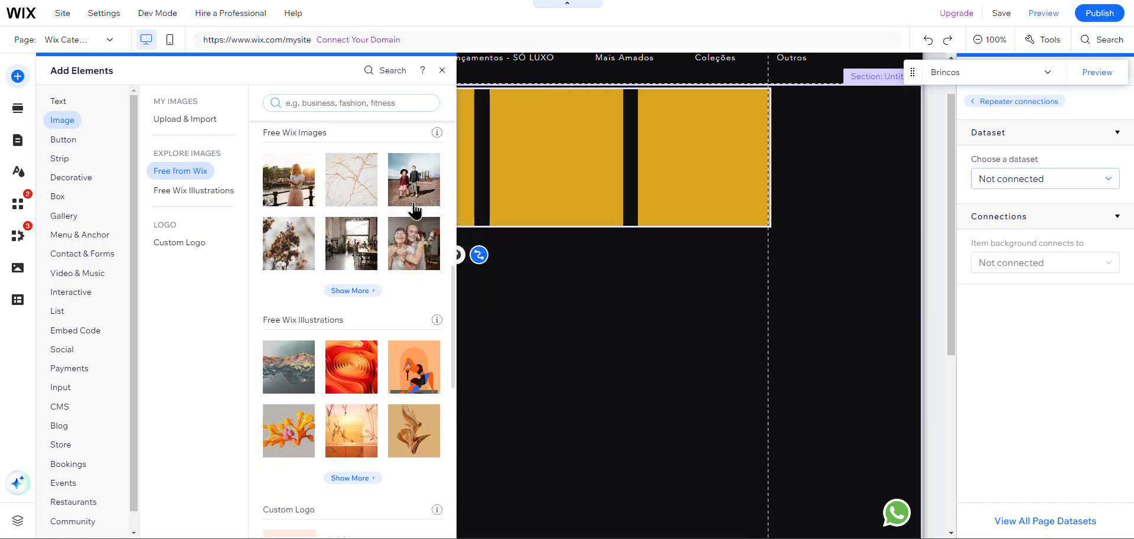
{"action": "left_click", "coordinate": [350, 254]}
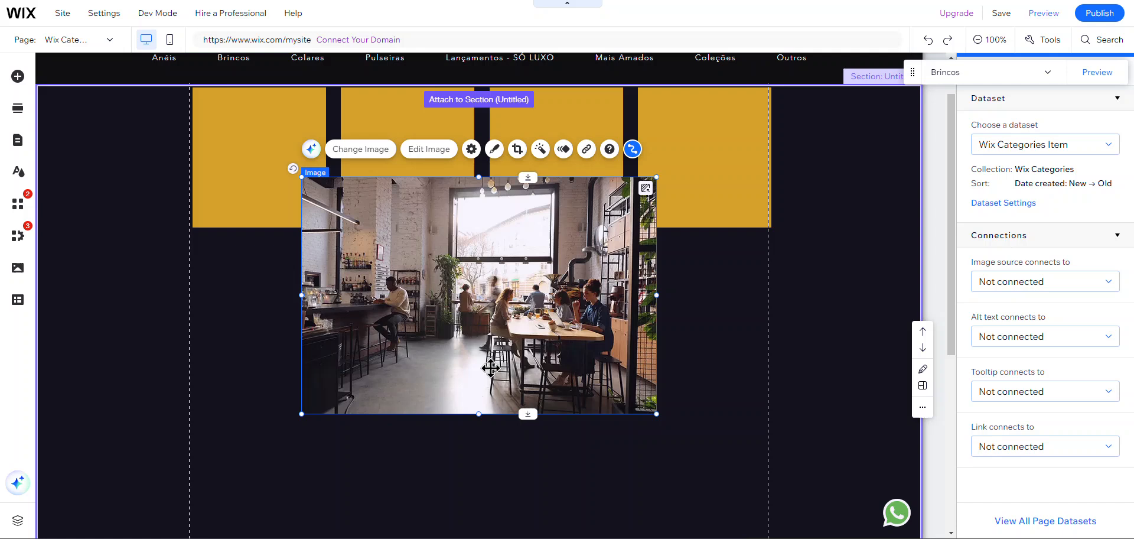
Shrink the café photo, attach it to the first repeater item, and fit it to nearly fill the container.
{"action": "left_click_drag", "start_coordinate": [657, 414], "coordinate": [438, 268]}
{"action": "left_click_drag", "start_coordinate": [349, 213], "coordinate": [244, 131]}
{"action": "left_click_drag", "start_coordinate": [331, 138], "coordinate": [323, 140]}
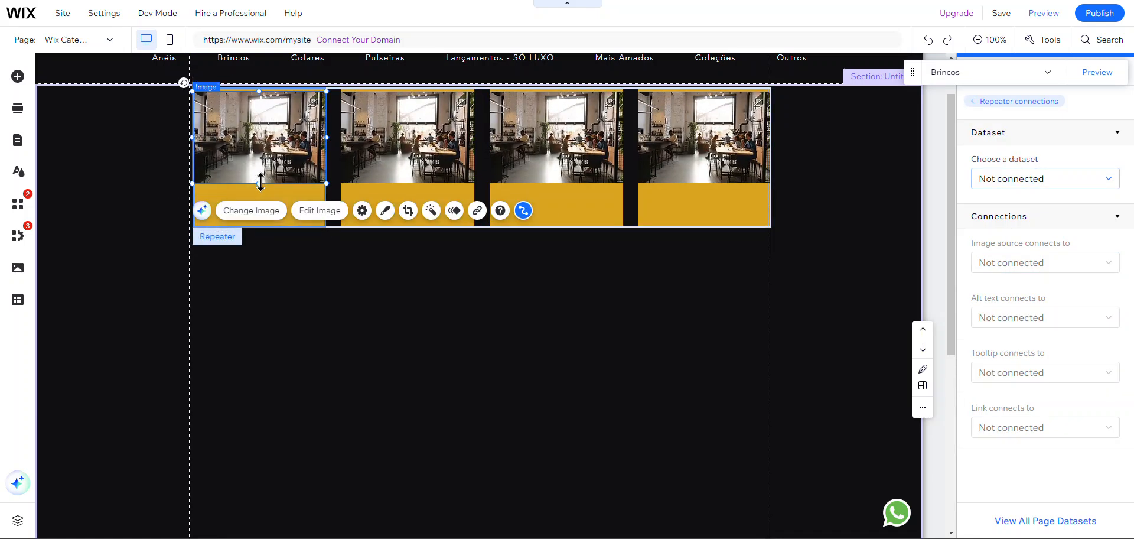
{"action": "left_click_drag", "start_coordinate": [260, 188], "coordinate": [260, 226]}
{"action": "left_click_drag", "start_coordinate": [271, 153], "coordinate": [271, 149]}
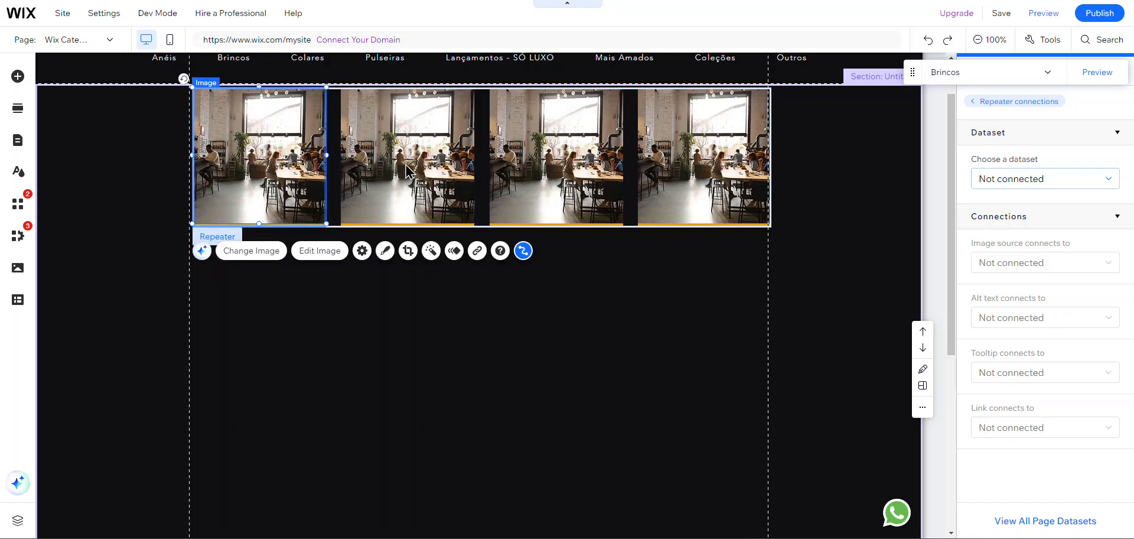
Duplicate the image repeater and place the copy directly below the original, aligned with its left edge.
{"action": "left_click", "coordinate": [486, 367]}
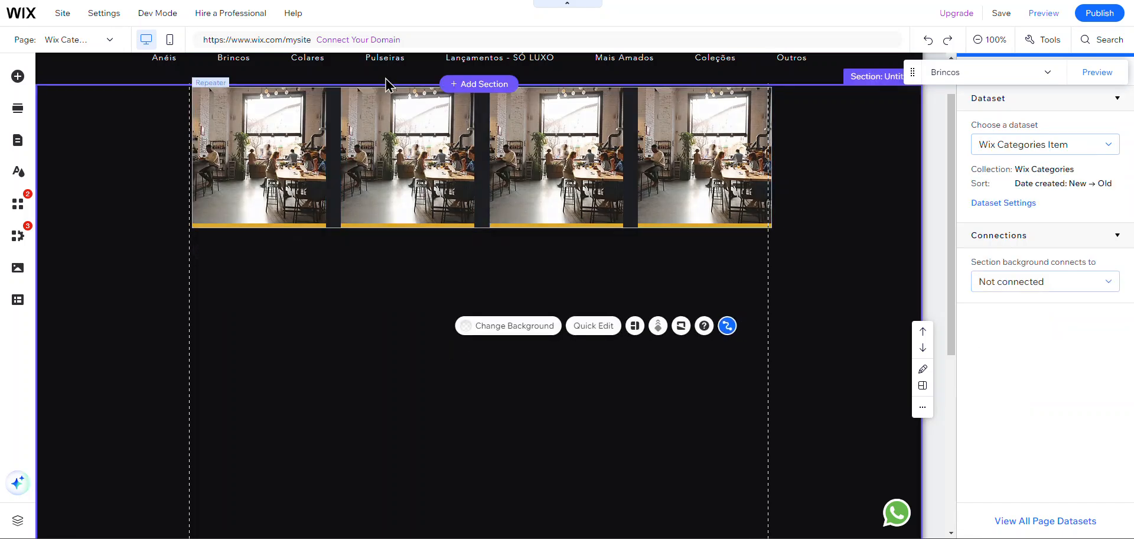
{"action": "left_click", "coordinate": [211, 83]}
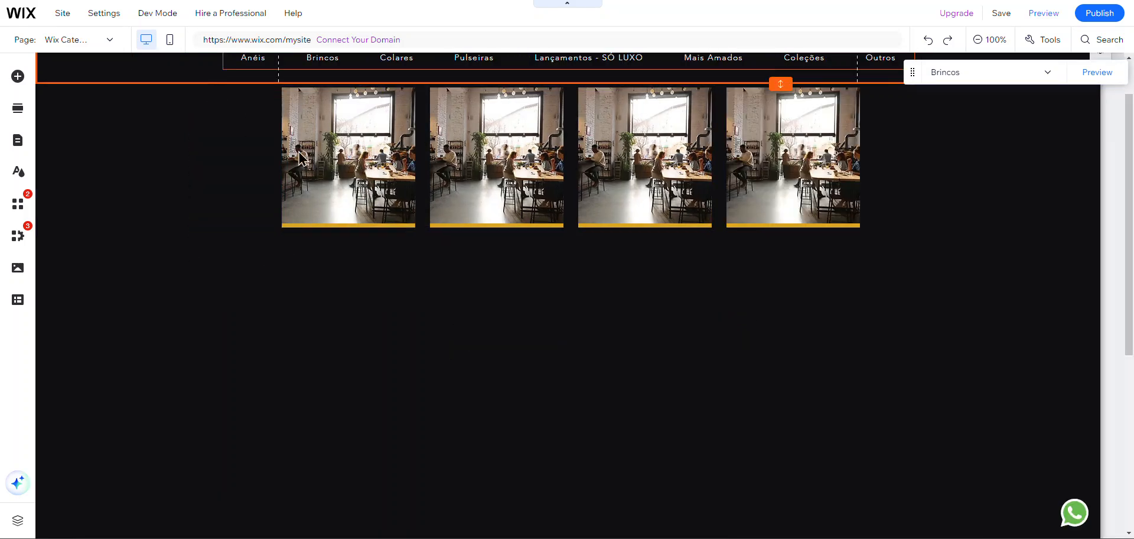
{"action": "left_click", "coordinate": [346, 180]}
{"action": "scroll", "coordinate": [413, 334], "scroll_direction": "up", "scroll_amount": 2}
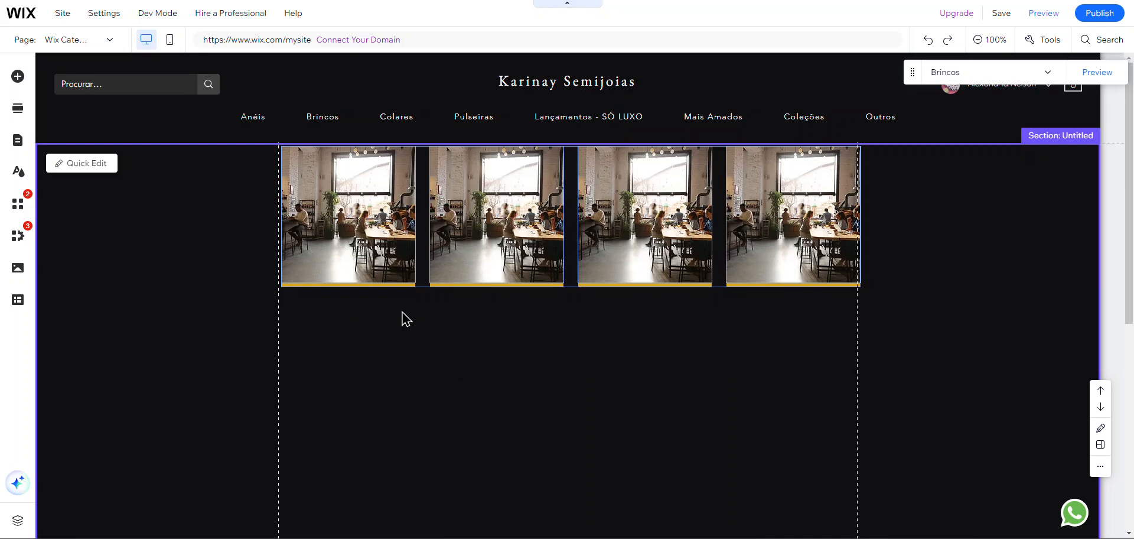
{"action": "left_click", "coordinate": [297, 165]}
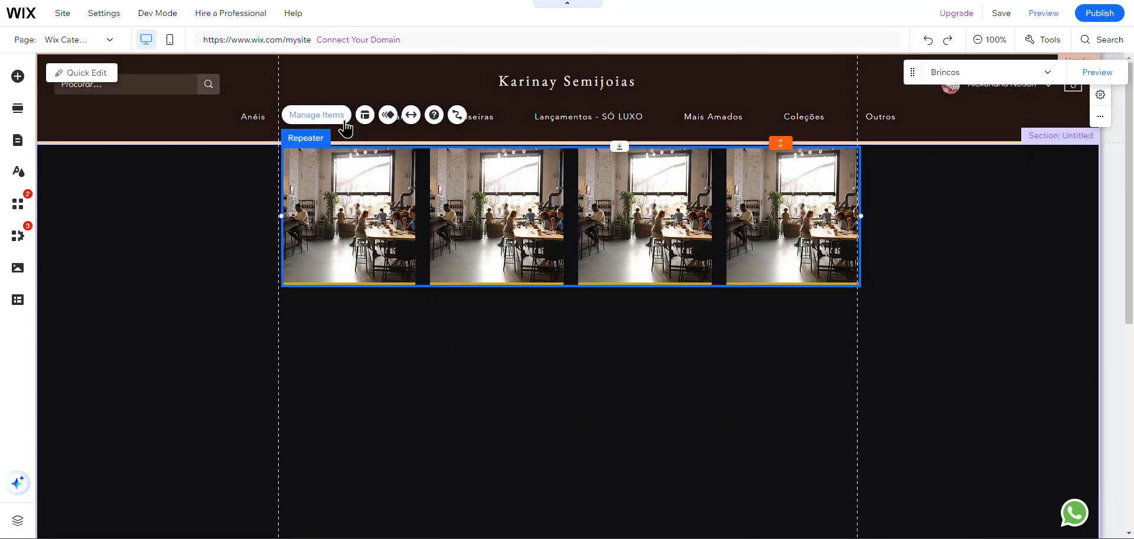
{"action": "right_click", "coordinate": [352, 219]}
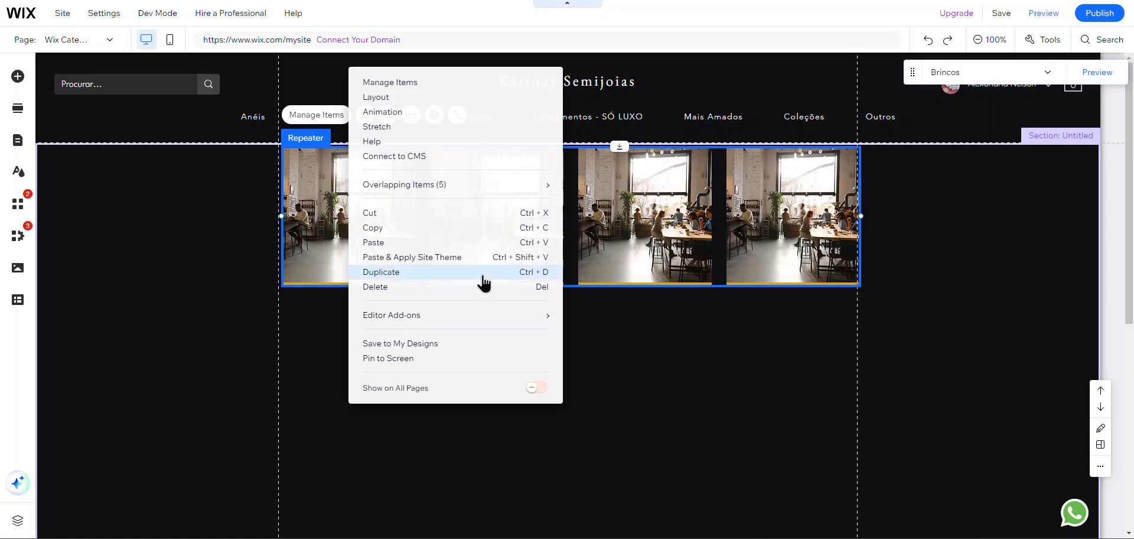
{"action": "left_click", "coordinate": [428, 273]}
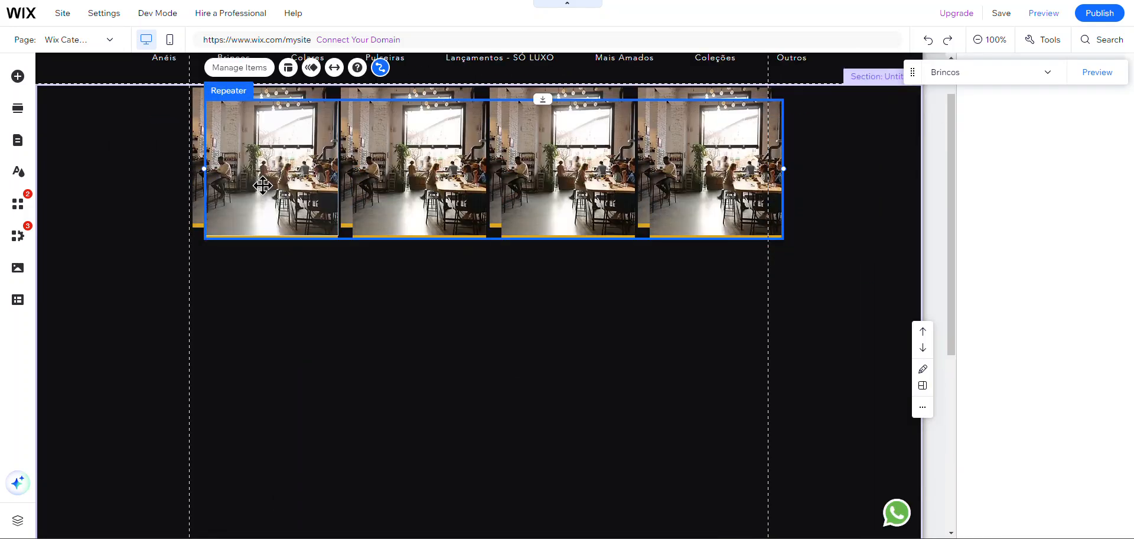
{"action": "left_click_drag", "start_coordinate": [262, 185], "coordinate": [252, 317]}
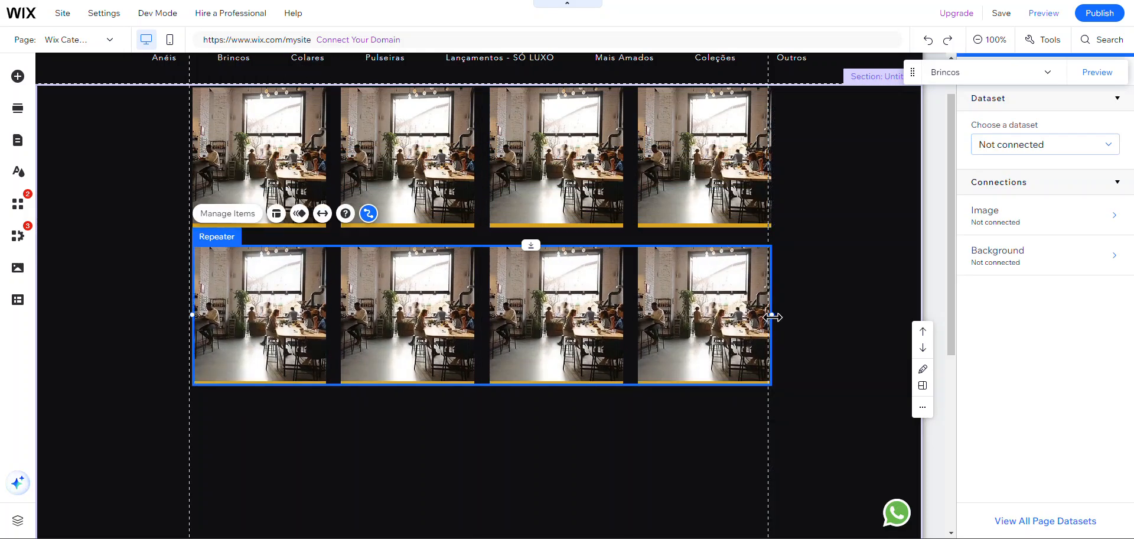
Resize the lower repeater to three columns near the section's left edge and extend the upper repeater's left side to match.
{"action": "left_click_drag", "start_coordinate": [772, 314], "coordinate": [465, 315]}
{"action": "left_click_drag", "start_coordinate": [191, 389], "coordinate": [53, 389]}
{"action": "left_click", "coordinate": [238, 155]}
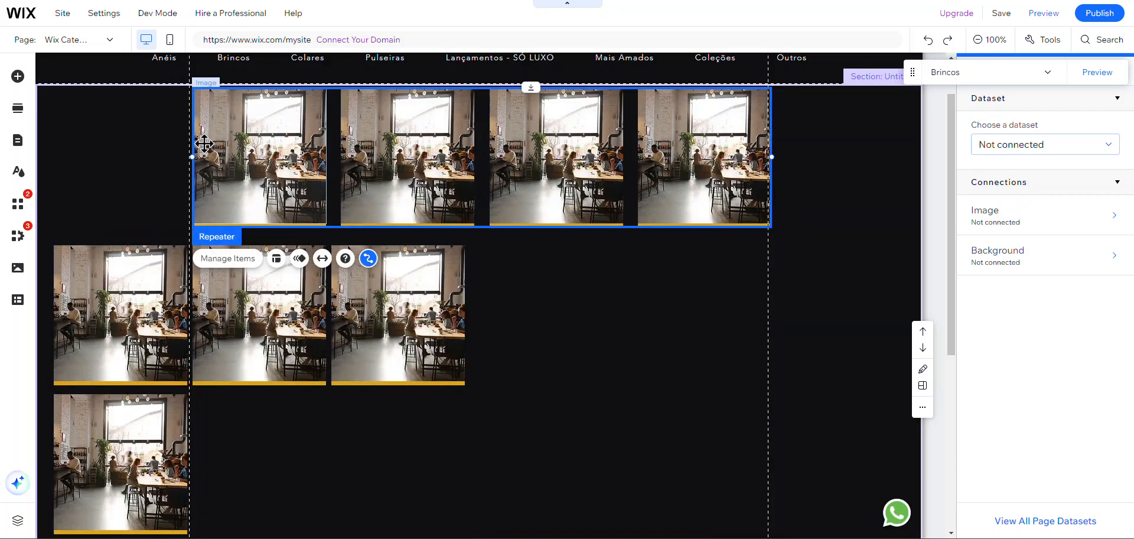
{"action": "left_click_drag", "start_coordinate": [190, 156], "coordinate": [54, 157]}
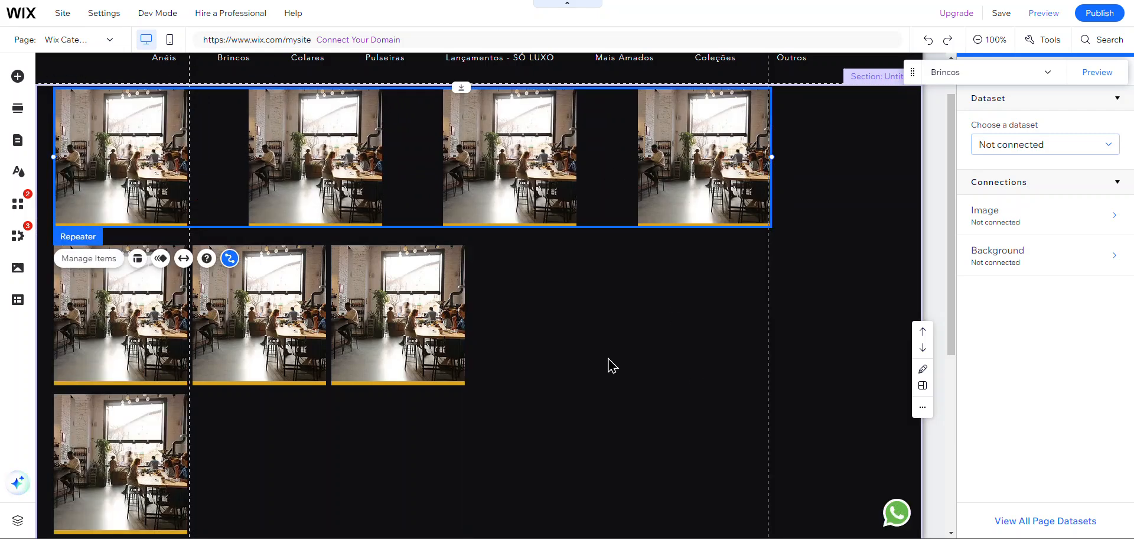
Extend the section's lower edge further down to leave more empty space beneath the two repeaters.
{"action": "scroll", "coordinate": [615, 367], "scroll_direction": "down", "scroll_amount": 3}
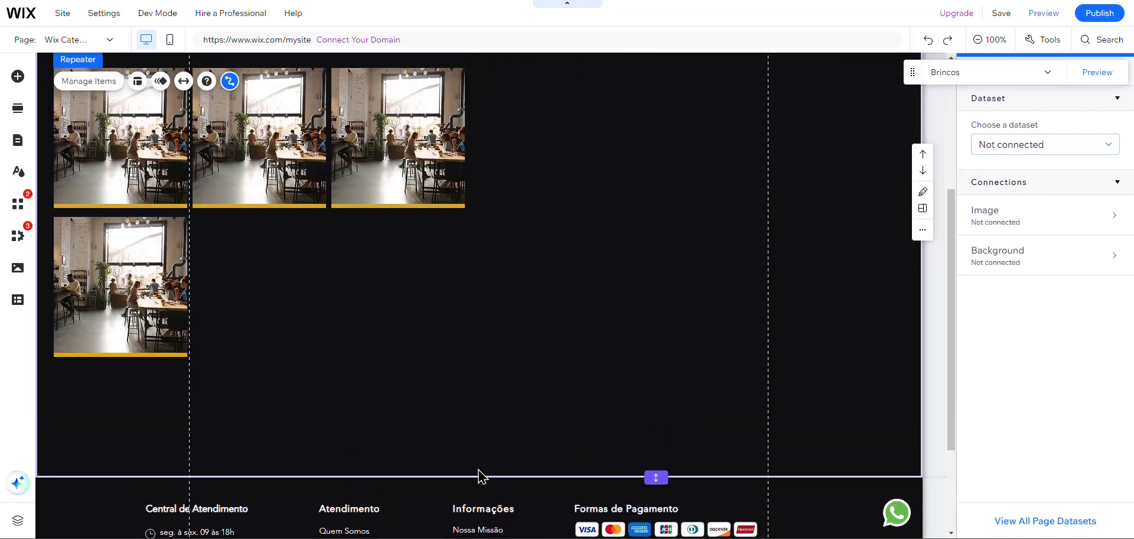
{"action": "left_click_drag", "start_coordinate": [656, 476], "coordinate": [656, 537]}
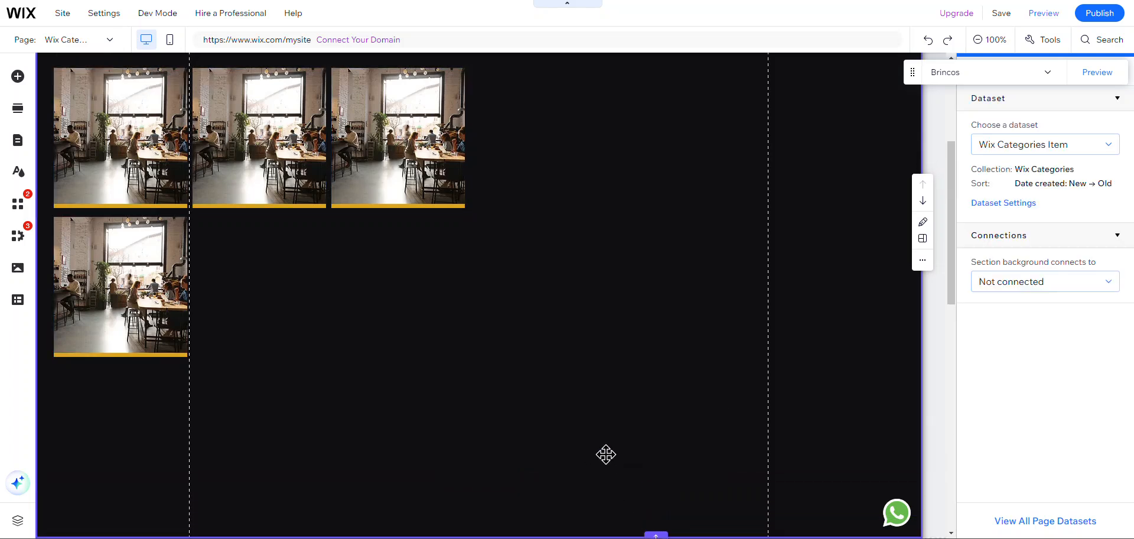
{"action": "scroll", "coordinate": [608, 426], "scroll_direction": "down", "scroll_amount": 2}
{"action": "scroll", "coordinate": [609, 425], "scroll_direction": "down", "scroll_amount": 1}
{"action": "left_click_drag", "start_coordinate": [653, 330], "coordinate": [655, 534]}
{"action": "scroll", "coordinate": [414, 387], "scroll_direction": "up", "scroll_amount": 2}
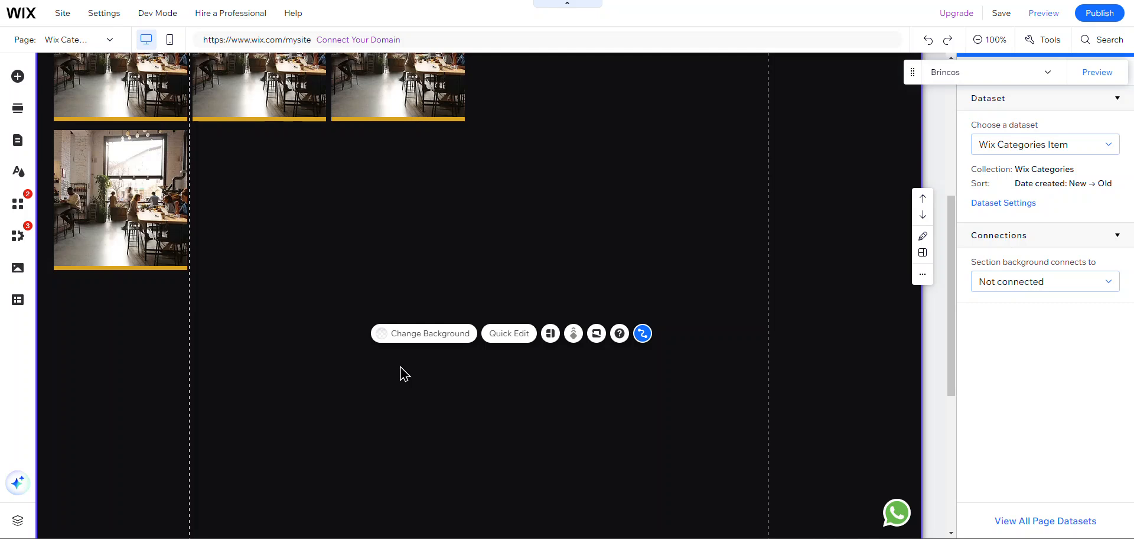
{"action": "right_click", "coordinate": [310, 343]}
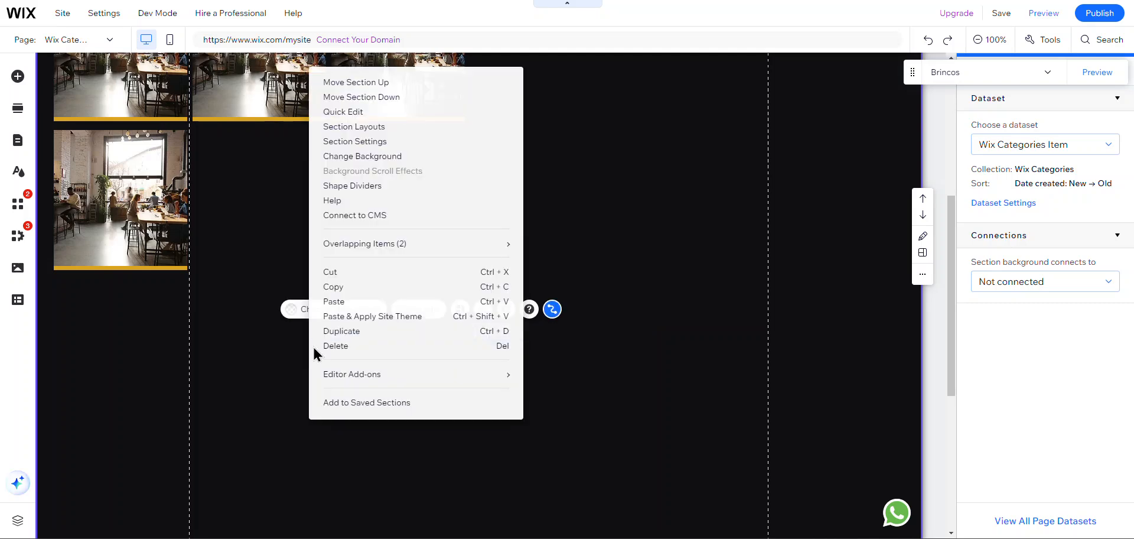
{"action": "left_click", "coordinate": [359, 307]}
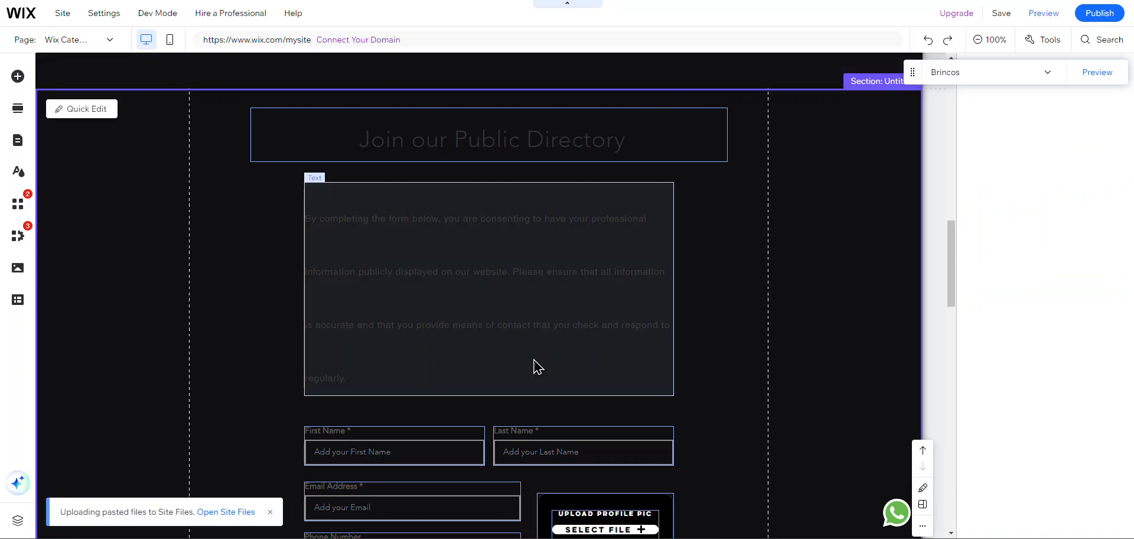
{"action": "key", "text": "ctrl+z"}
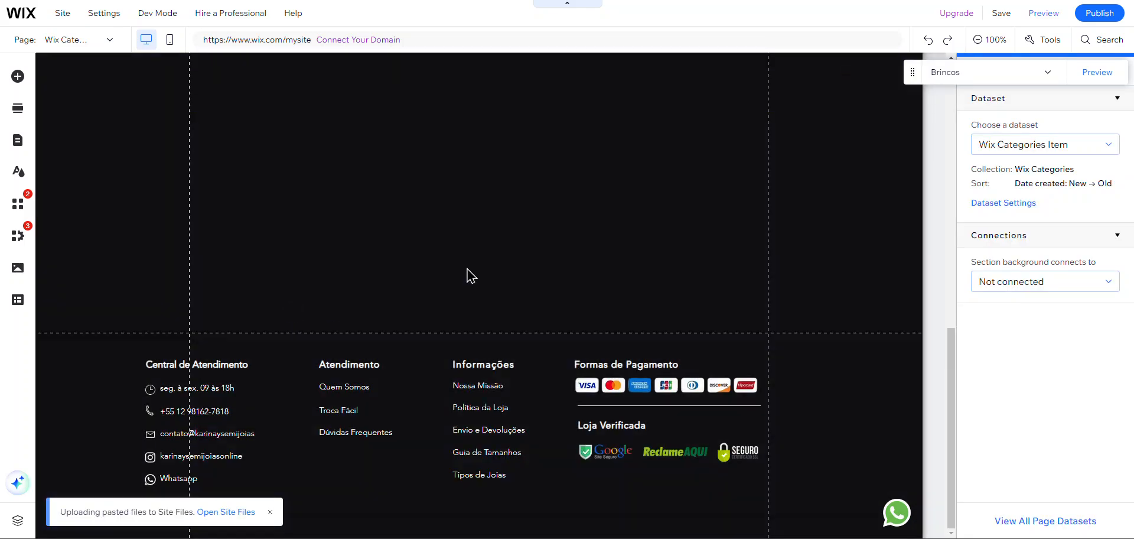
Duplicate the three-column repeater and place the copy below the original, starting at the left gridline.
{"action": "scroll", "coordinate": [465, 267], "scroll_direction": "up", "scroll_amount": 4}
{"action": "scroll", "coordinate": [465, 267], "scroll_direction": "up", "scroll_amount": 3}
{"action": "scroll", "coordinate": [413, 248], "scroll_direction": "down", "scroll_amount": 3}
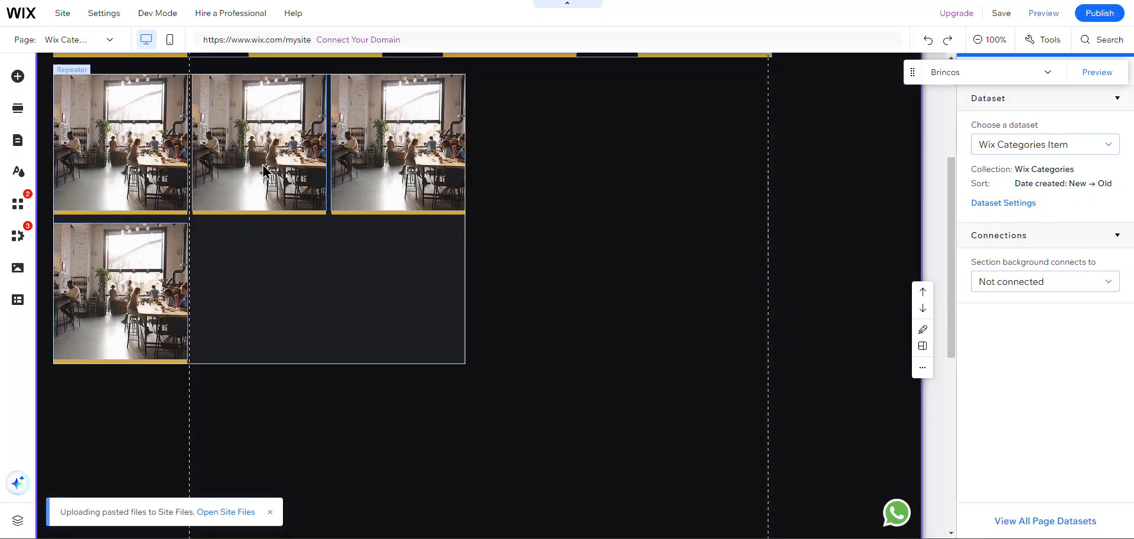
{"action": "left_click", "coordinate": [263, 164]}
{"action": "right_click", "coordinate": [263, 164]}
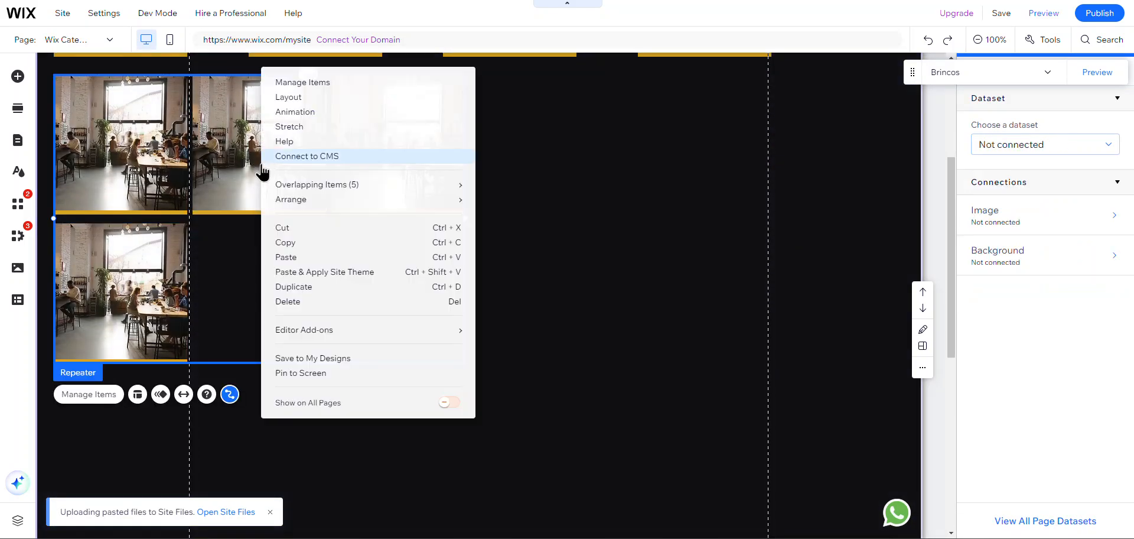
{"action": "left_click", "coordinate": [307, 294]}
{"action": "left_click_drag", "start_coordinate": [274, 286], "coordinate": [379, 456]}
{"action": "scroll", "coordinate": [458, 343], "scroll_direction": "up", "scroll_amount": 3}
{"action": "scroll", "coordinate": [461, 331], "scroll_direction": "down", "scroll_amount": 7}
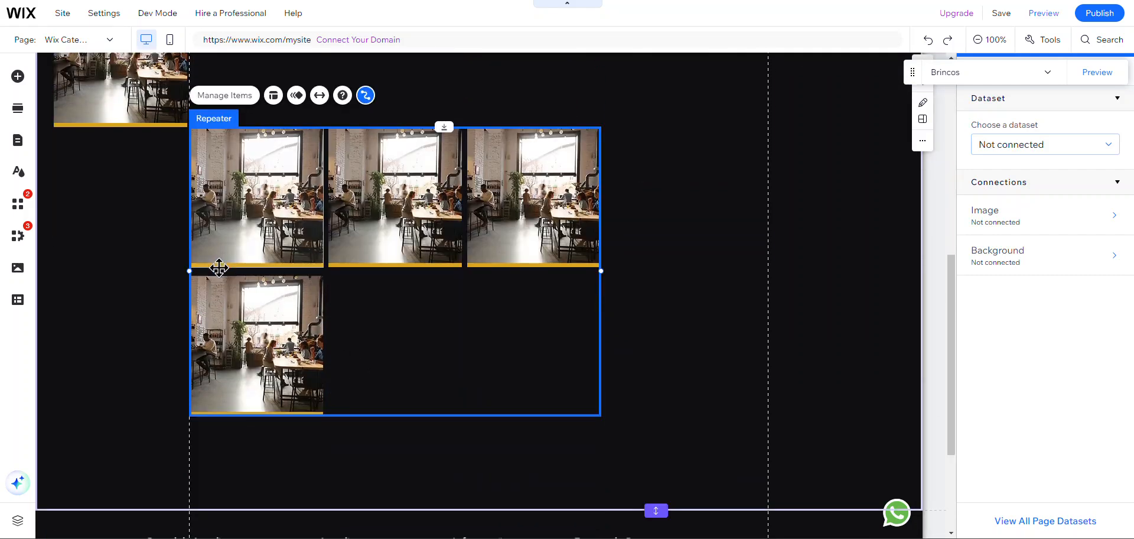
Extend the lowest repeater's left side to align with the repeaters above, fitting its four items in one row.
{"action": "left_click_drag", "start_coordinate": [189, 272], "coordinate": [53, 260]}
{"action": "scroll", "coordinate": [331, 319], "scroll_direction": "up", "scroll_amount": 6}
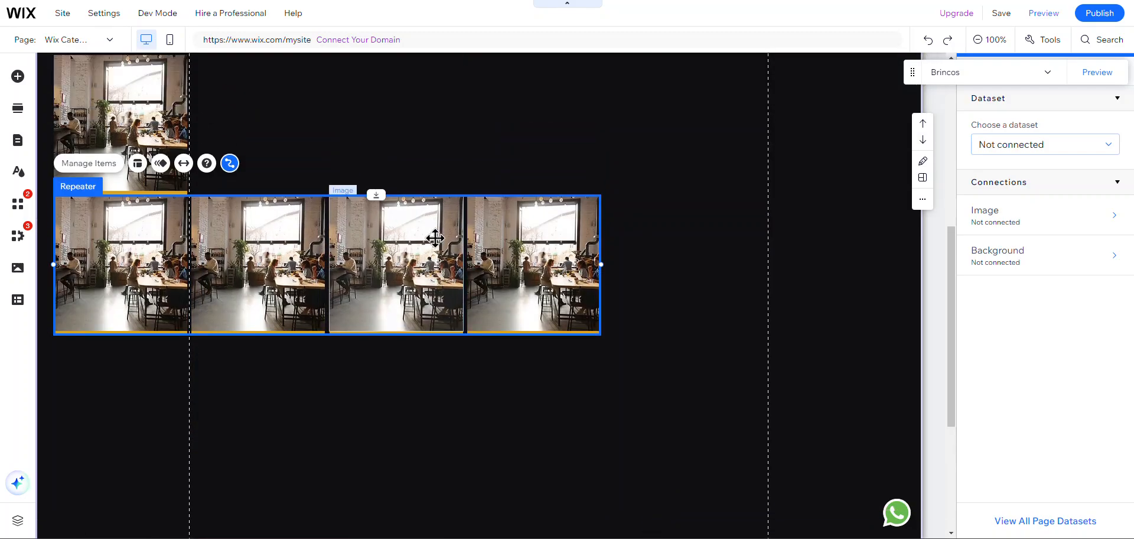
{"action": "scroll", "coordinate": [331, 319], "scroll_direction": "up", "scroll_amount": 3}
{"action": "scroll", "coordinate": [328, 318], "scroll_direction": "down", "scroll_amount": 4}
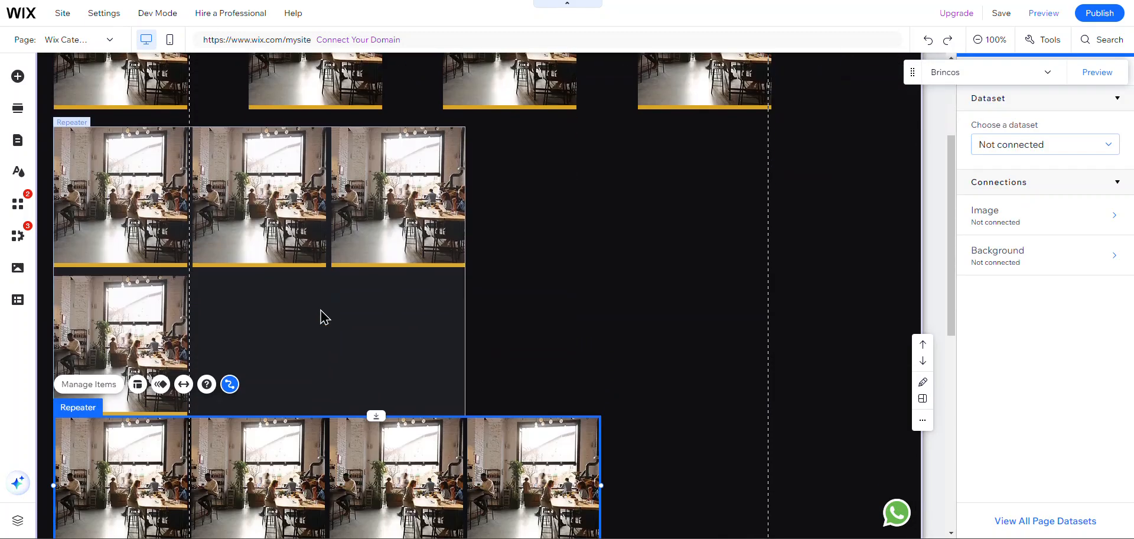
Add the free Wix image of dried flowers and place it beside the three-column repeater, just below the top repeater.
{"action": "left_click", "coordinate": [17, 76]}
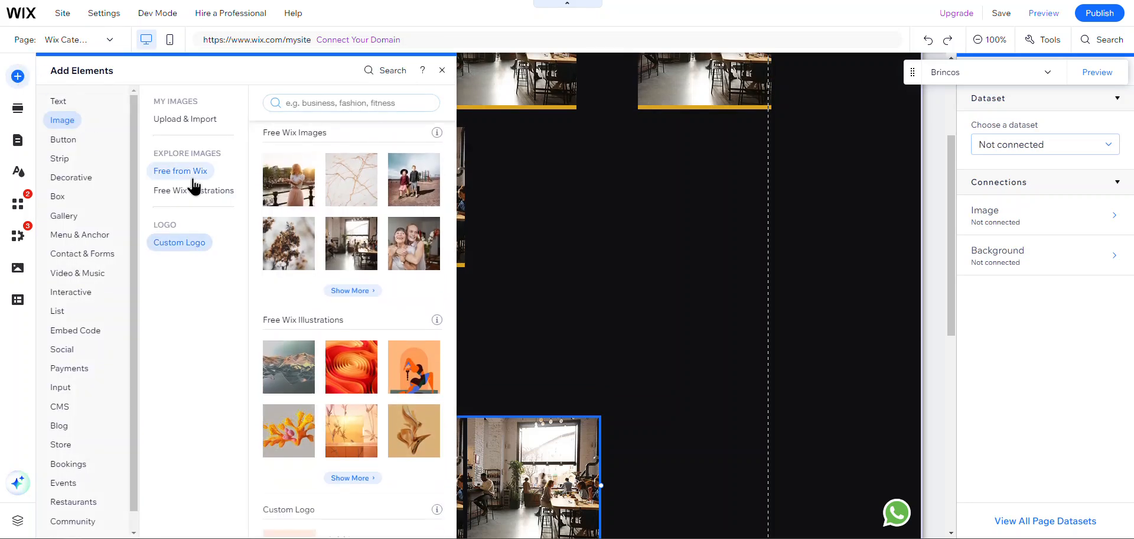
{"action": "left_click_drag", "start_coordinate": [293, 250], "coordinate": [587, 254]}
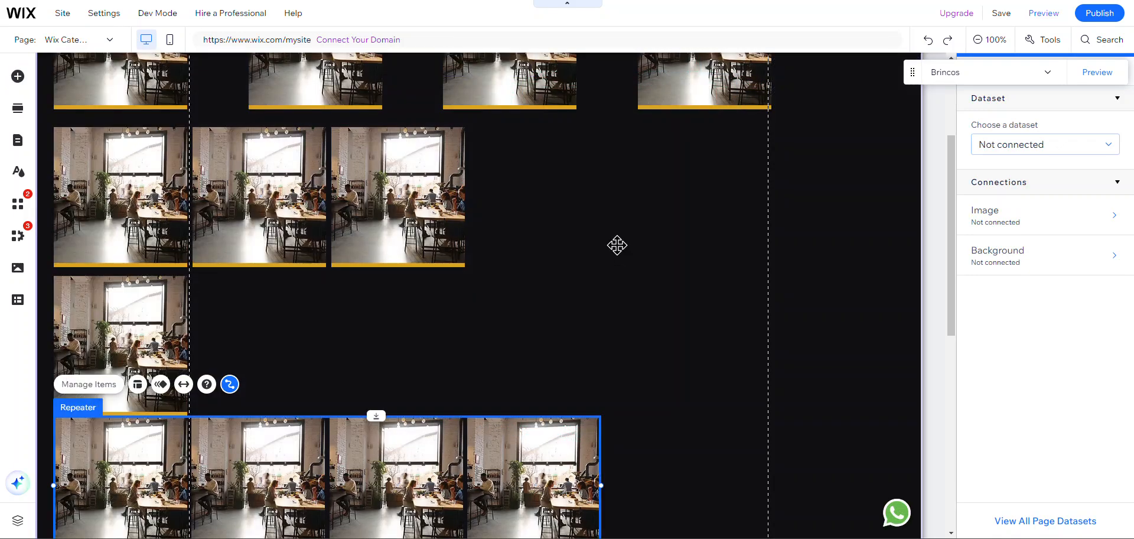
{"action": "left_click_drag", "start_coordinate": [596, 72], "coordinate": [594, 127]}
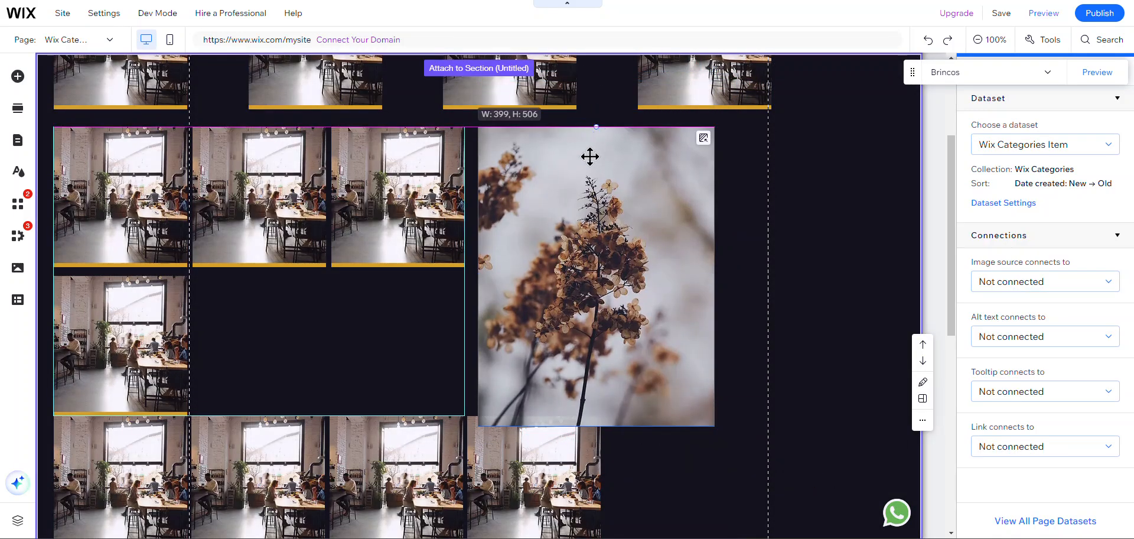
{"action": "left_click_drag", "start_coordinate": [602, 247], "coordinate": [603, 238]}
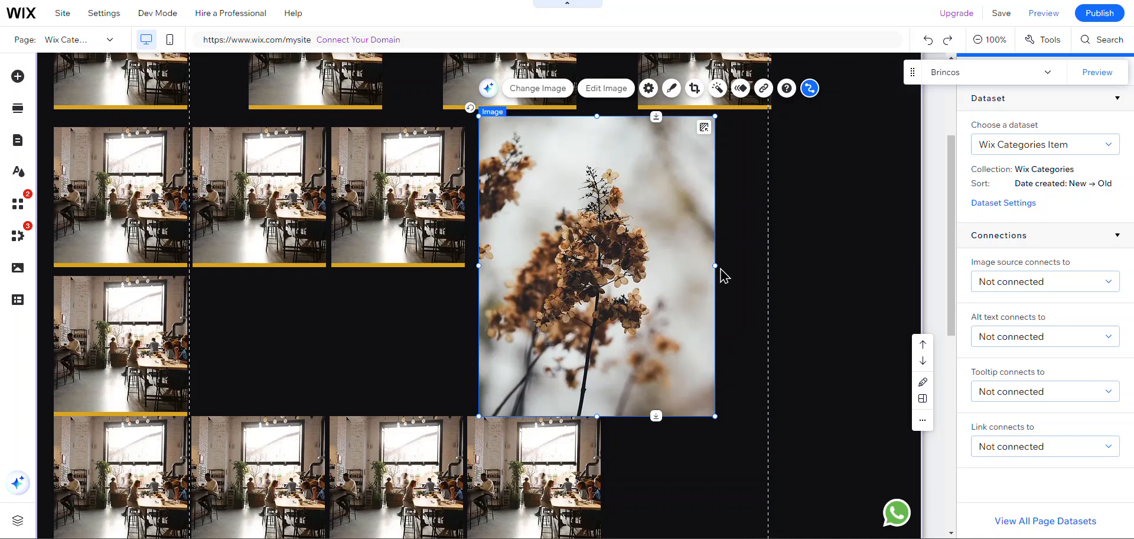
Widen the flower image almost to the right gridline and shorten it slightly from its lower edge.
{"action": "left_click_drag", "start_coordinate": [714, 267], "coordinate": [763, 266]}
{"action": "left_click_drag", "start_coordinate": [622, 415], "coordinate": [620, 409]}
{"action": "scroll", "coordinate": [343, 346], "scroll_direction": "up", "scroll_amount": 1}
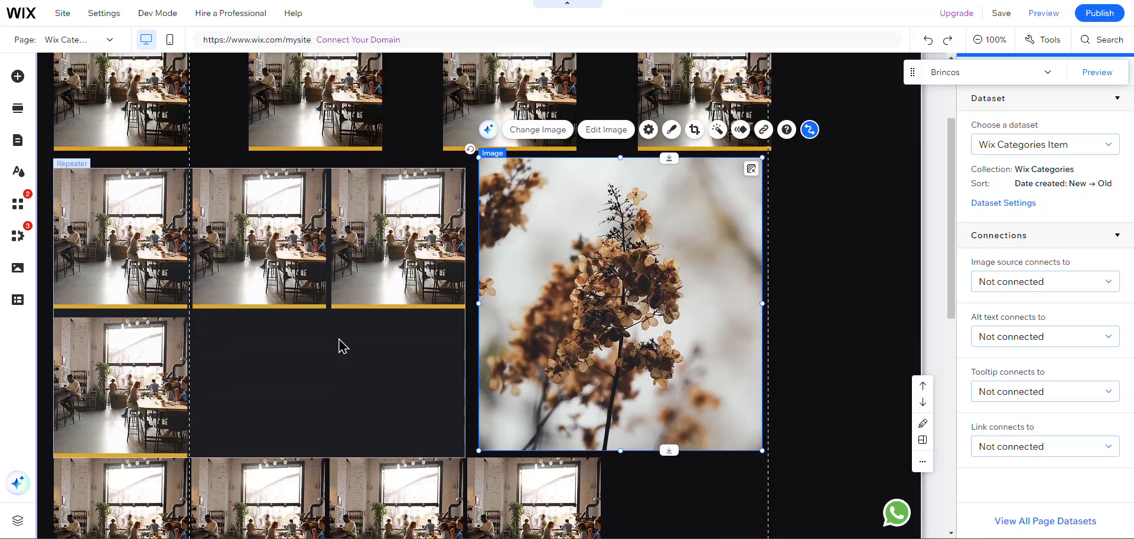
Inspect the three repeaters and the flower image one by one, checking each element's dataset and connections.
{"action": "scroll", "coordinate": [343, 346], "scroll_direction": "up", "scroll_amount": 3}
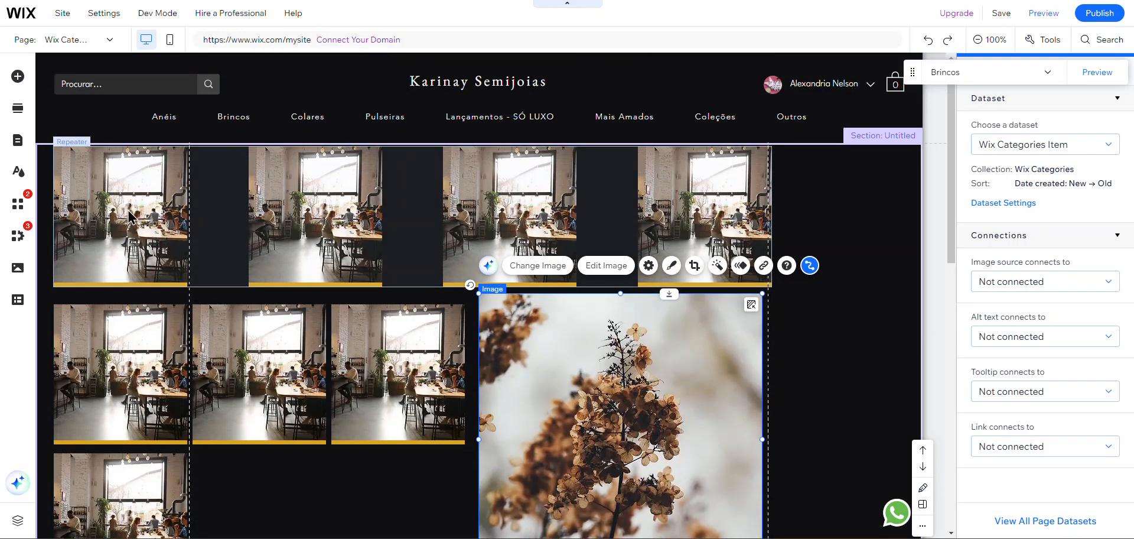
{"action": "left_click", "coordinate": [218, 200]}
{"action": "left_click", "coordinate": [340, 359]}
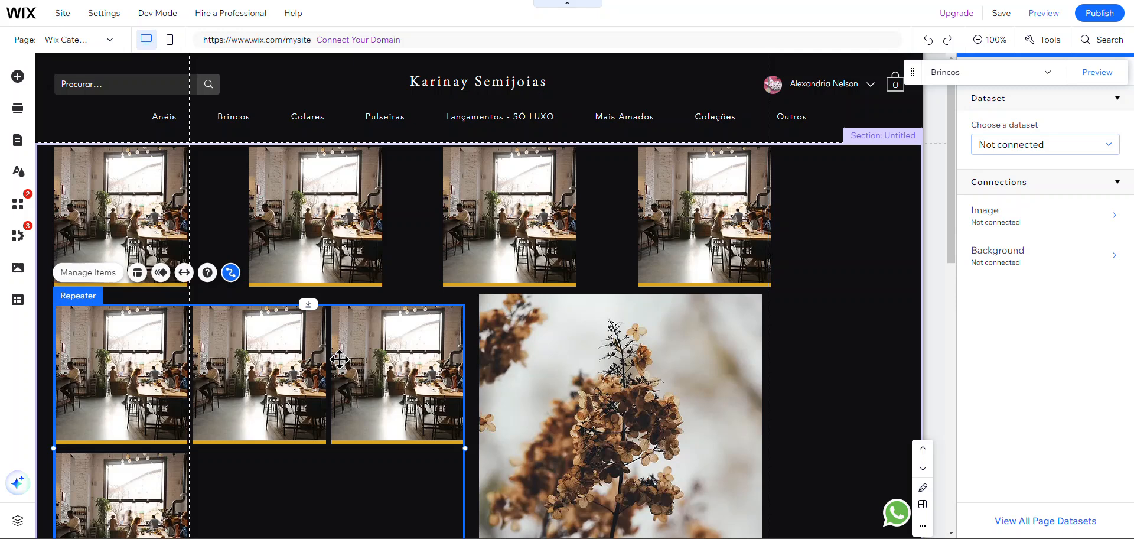
{"action": "scroll", "coordinate": [339, 358], "scroll_direction": "down", "scroll_amount": 4}
{"action": "scroll", "coordinate": [340, 359], "scroll_direction": "down", "scroll_amount": 3}
{"action": "left_click", "coordinate": [261, 285]}
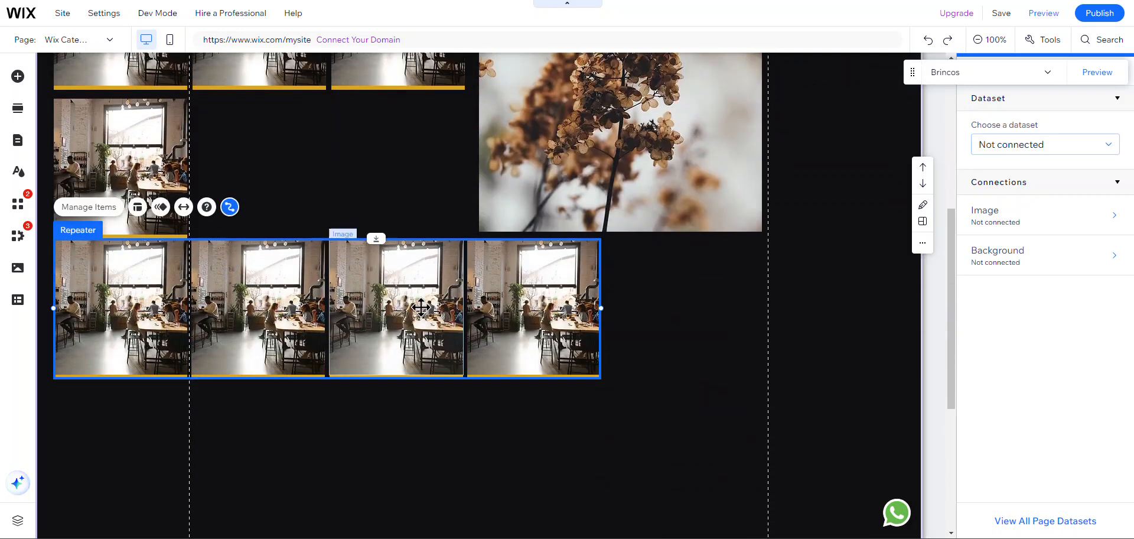
{"action": "scroll", "coordinate": [684, 238], "scroll_direction": "up", "scroll_amount": 4}
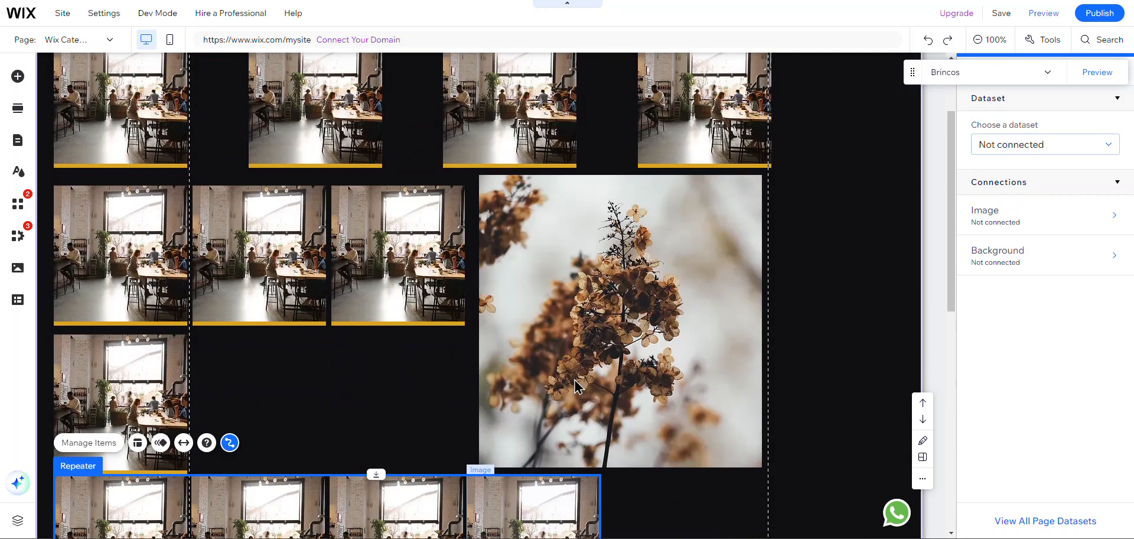
{"action": "left_click", "coordinate": [575, 319]}
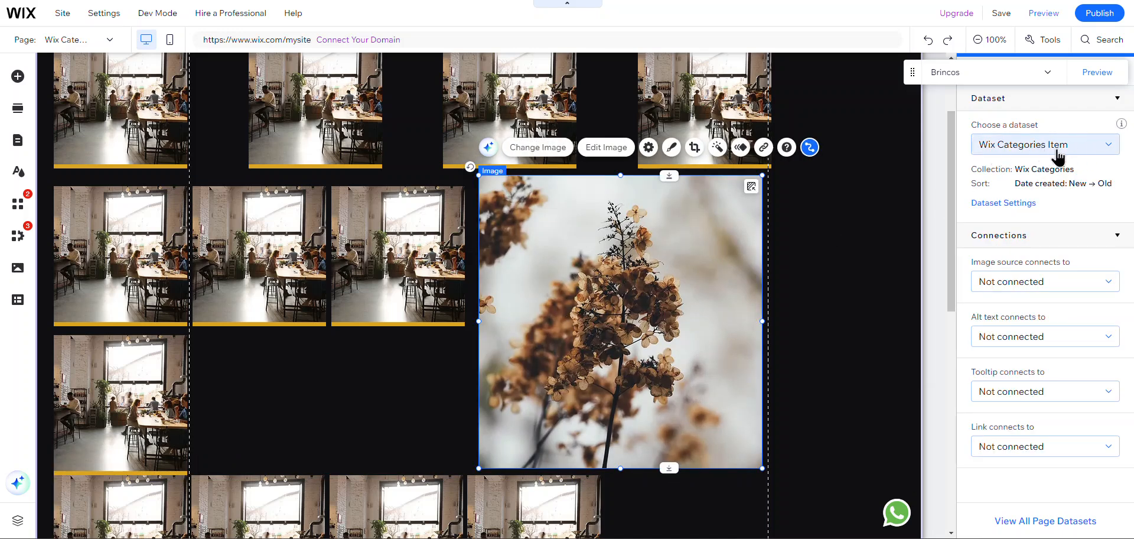
{"action": "scroll", "coordinate": [547, 385], "scroll_direction": "up", "scroll_amount": 2}
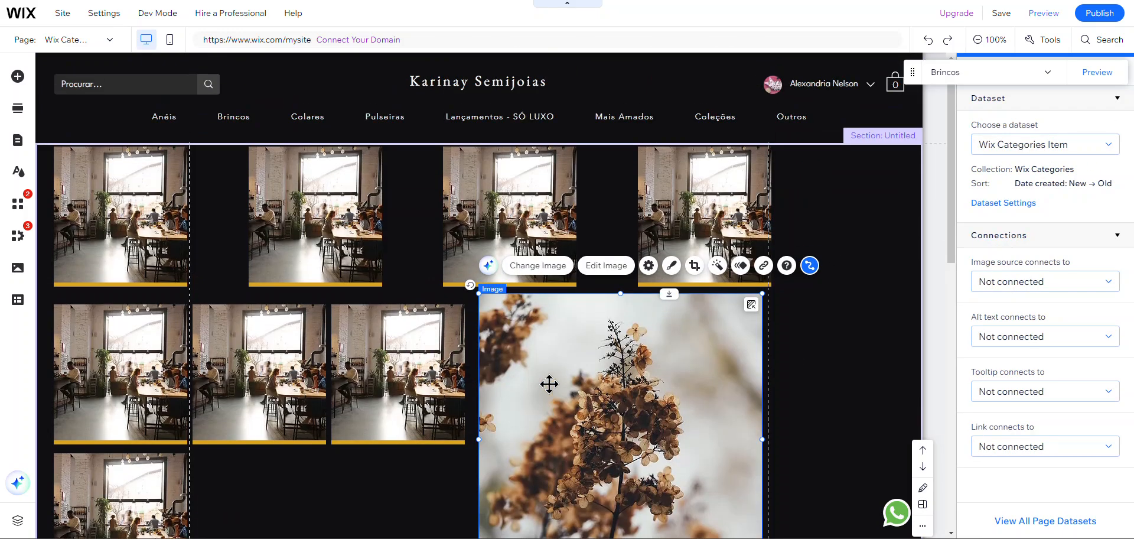
{"action": "left_click", "coordinate": [147, 247]}
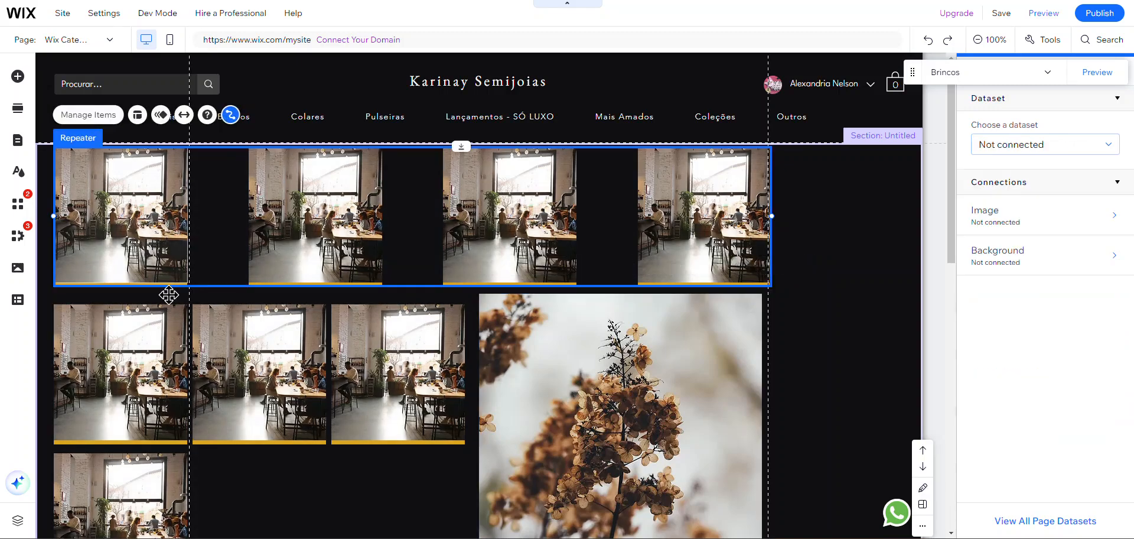
Review the whole page layout from the top repeater down to the footer and back.
{"action": "scroll", "coordinate": [612, 450], "scroll_direction": "down", "scroll_amount": 6}
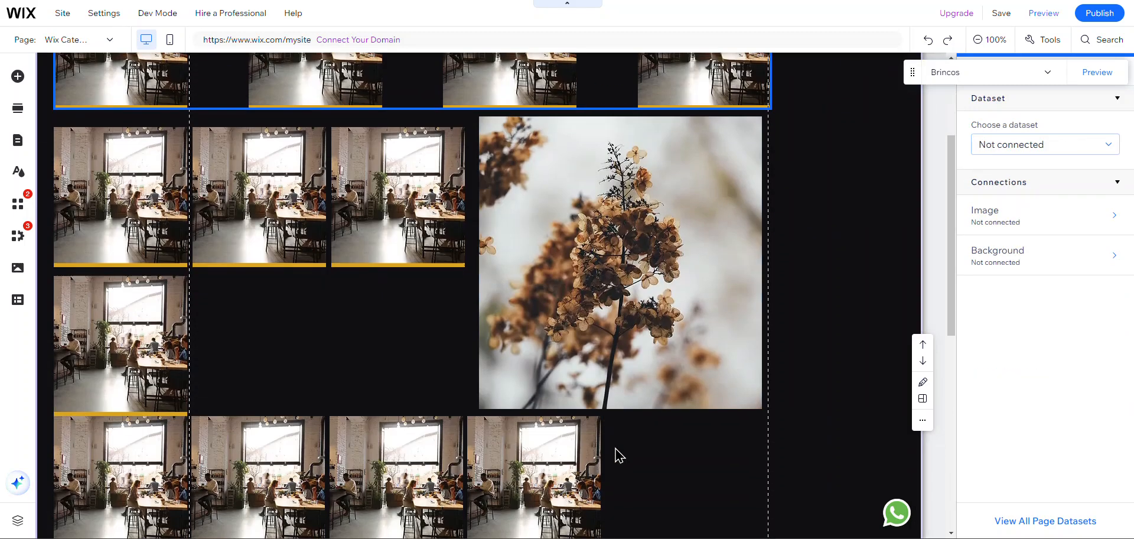
{"action": "scroll", "coordinate": [612, 450], "scroll_direction": "up", "scroll_amount": 6}
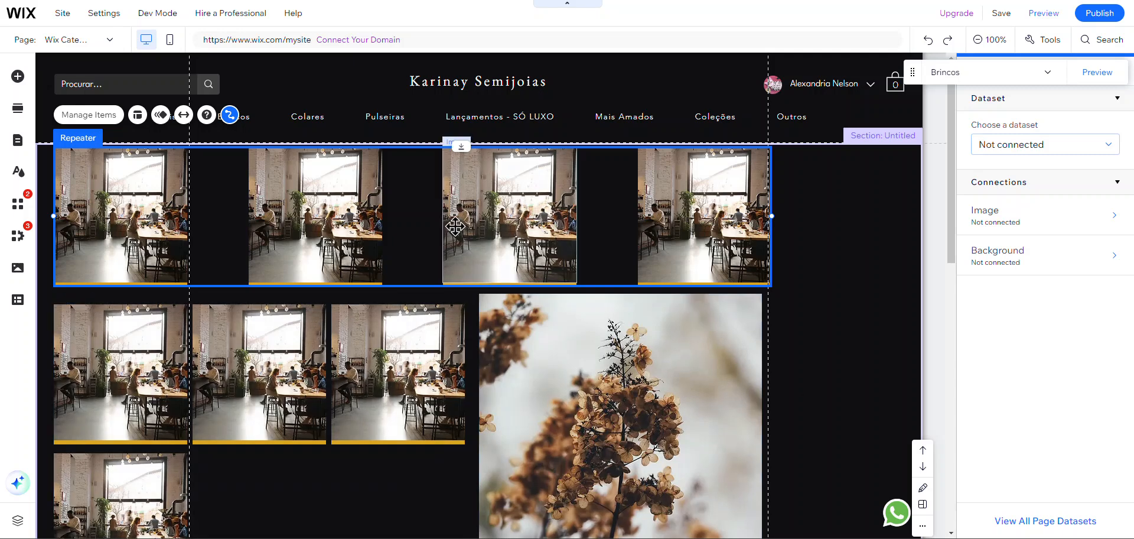
{"action": "scroll", "coordinate": [129, 179], "scroll_direction": "down", "scroll_amount": 3}
{"action": "scroll", "coordinate": [588, 356], "scroll_direction": "up", "scroll_amount": 3}
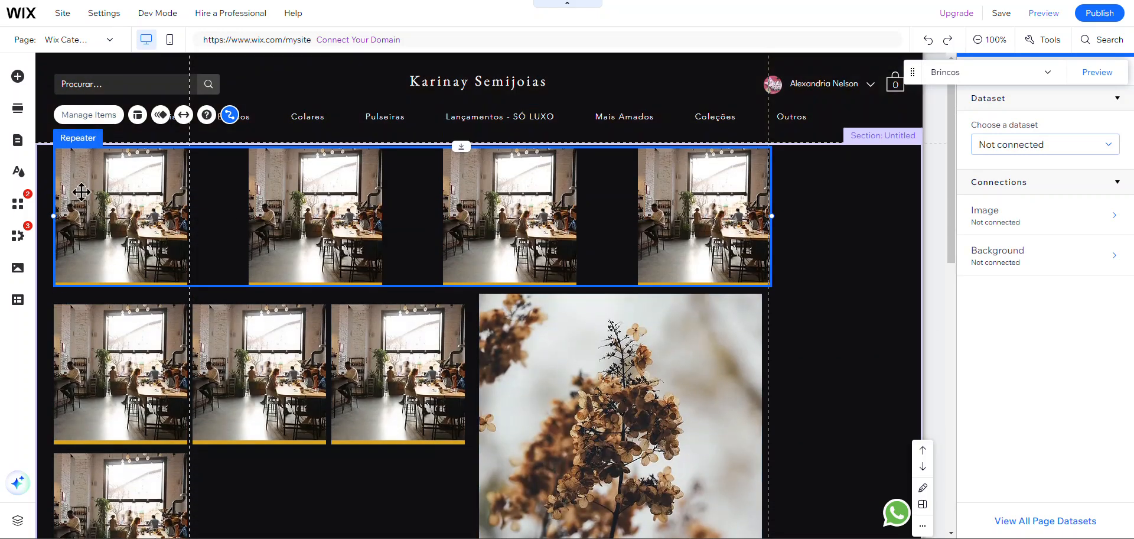
{"action": "scroll", "coordinate": [42, 202], "scroll_direction": "down", "scroll_amount": 3}
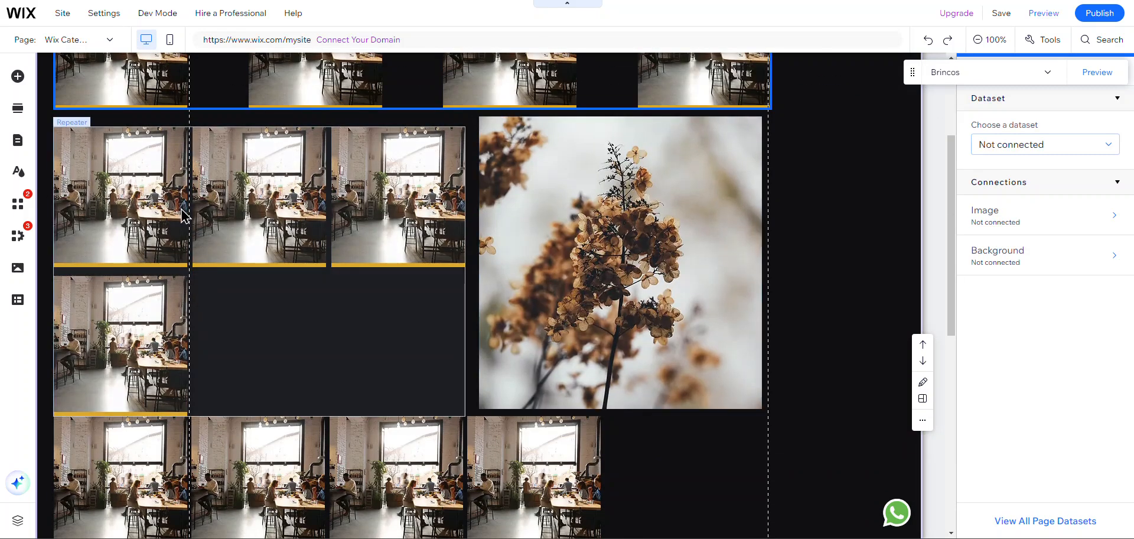
{"action": "scroll", "coordinate": [702, 248], "scroll_direction": "down", "scroll_amount": 3}
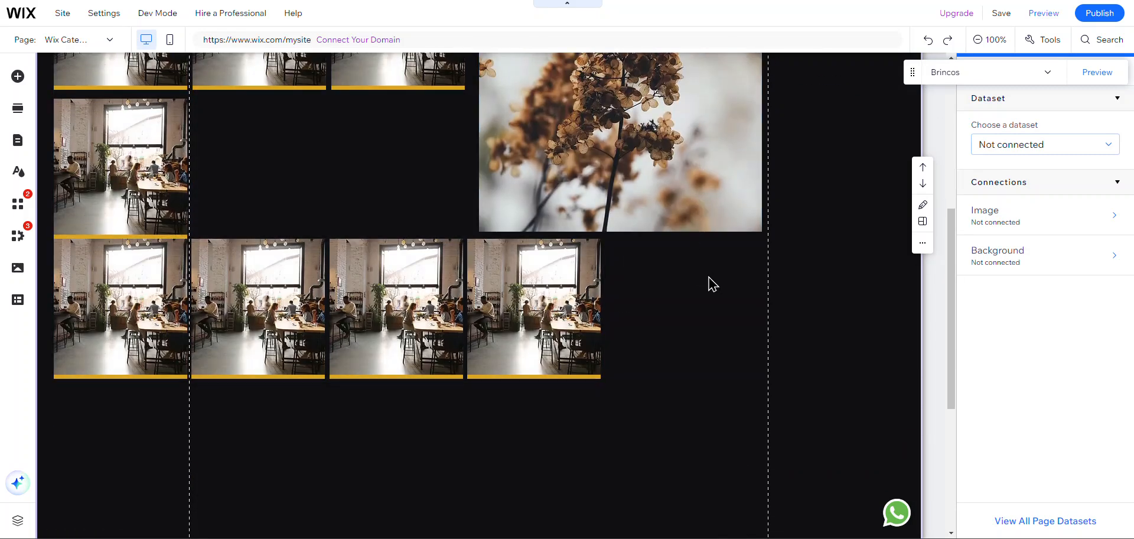
{"action": "scroll", "coordinate": [711, 284], "scroll_direction": "down", "scroll_amount": 3}
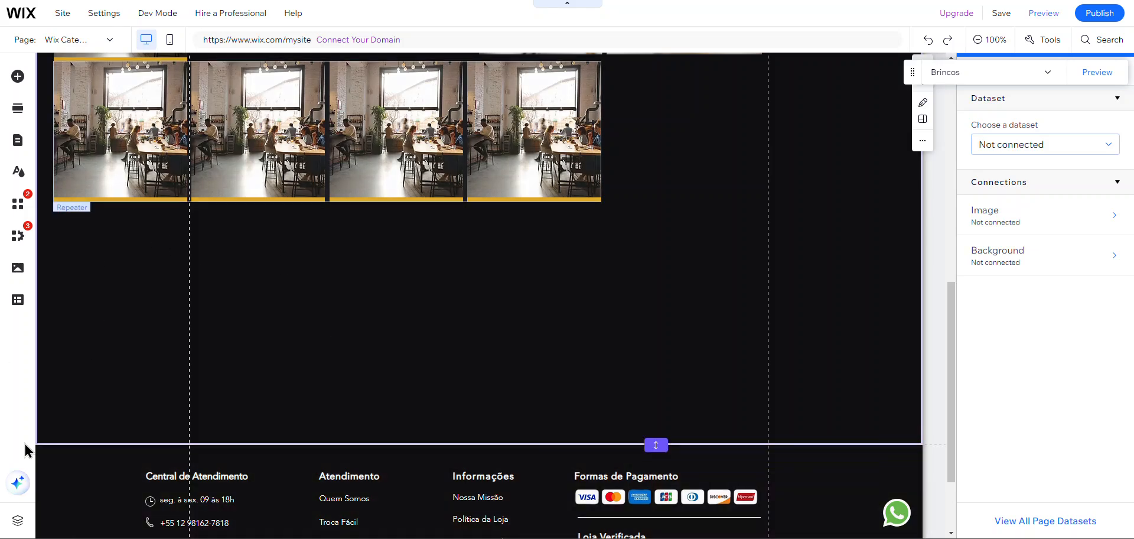
{"action": "scroll", "coordinate": [463, 392], "scroll_direction": "down", "scroll_amount": 2}
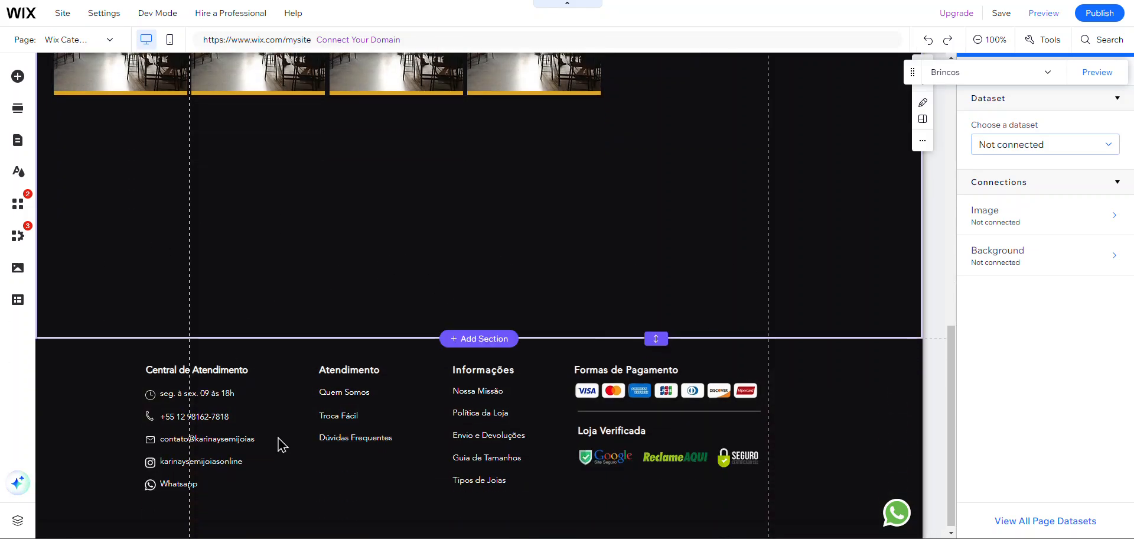
{"action": "scroll", "coordinate": [428, 431], "scroll_direction": "up", "scroll_amount": 5}
{"action": "scroll", "coordinate": [428, 431], "scroll_direction": "up", "scroll_amount": 6}
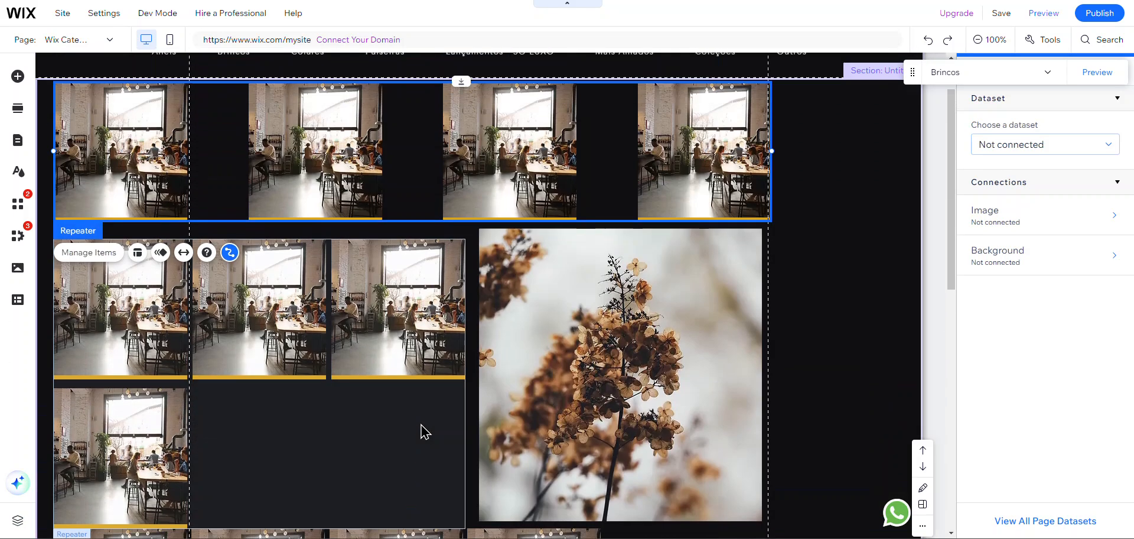